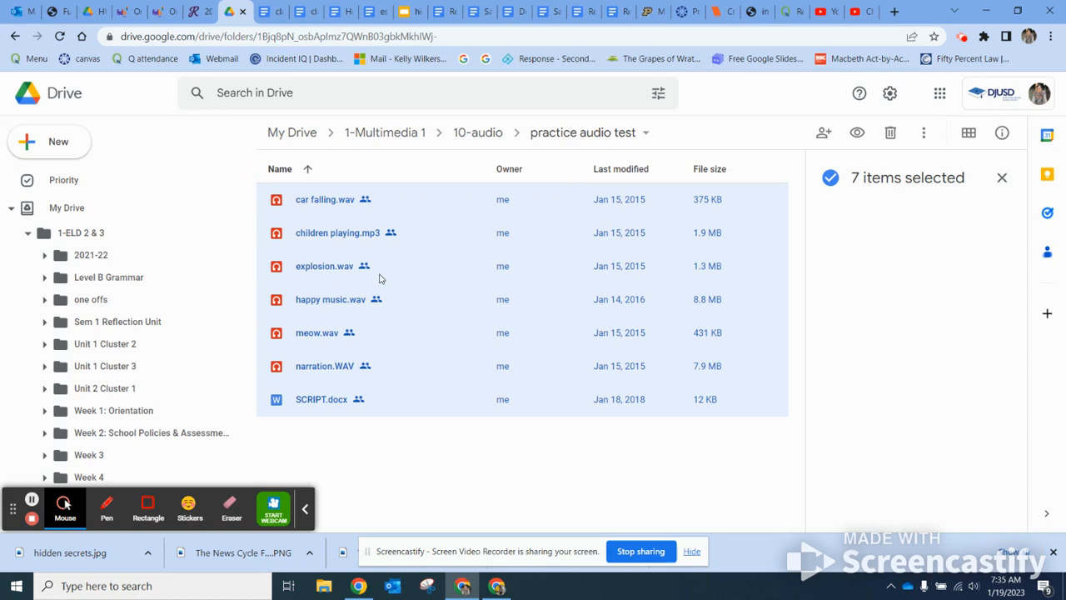
# Download the seven selected practice audio test files from Google Drive as one zip.
pyautogui.rightClick(445, 280)
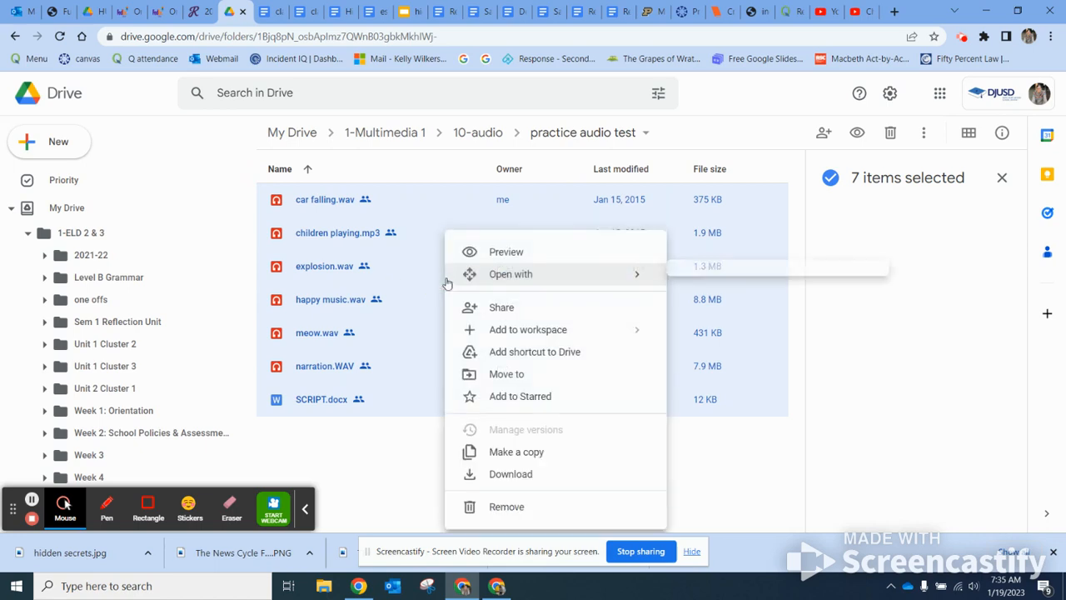
pyautogui.click(521, 474)
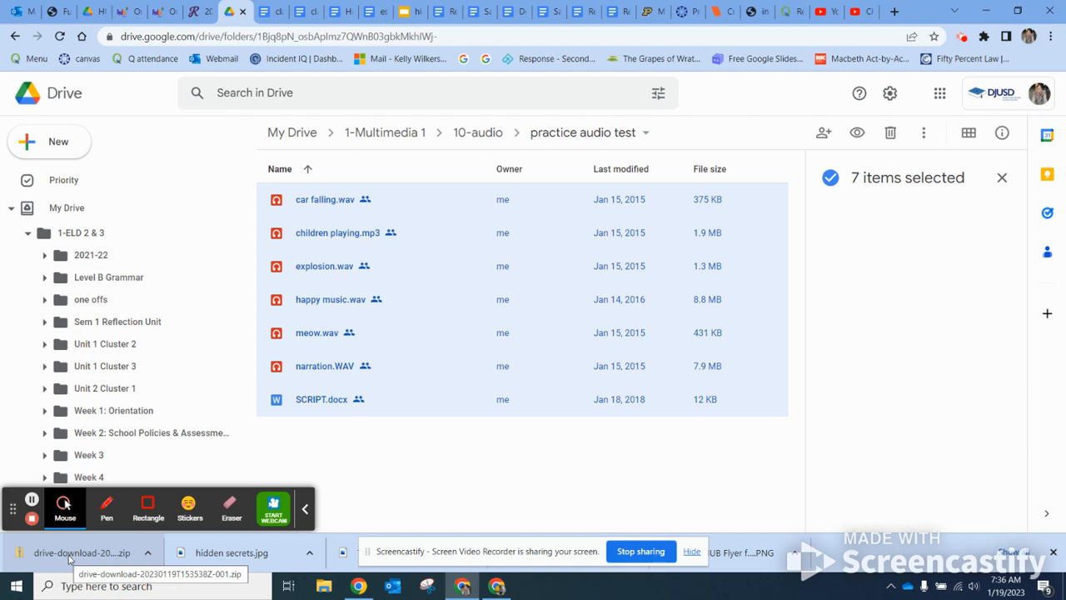
# Open the downloaded zip from the Downloads folder and begin extracting all its files.
pyautogui.click(324, 587)
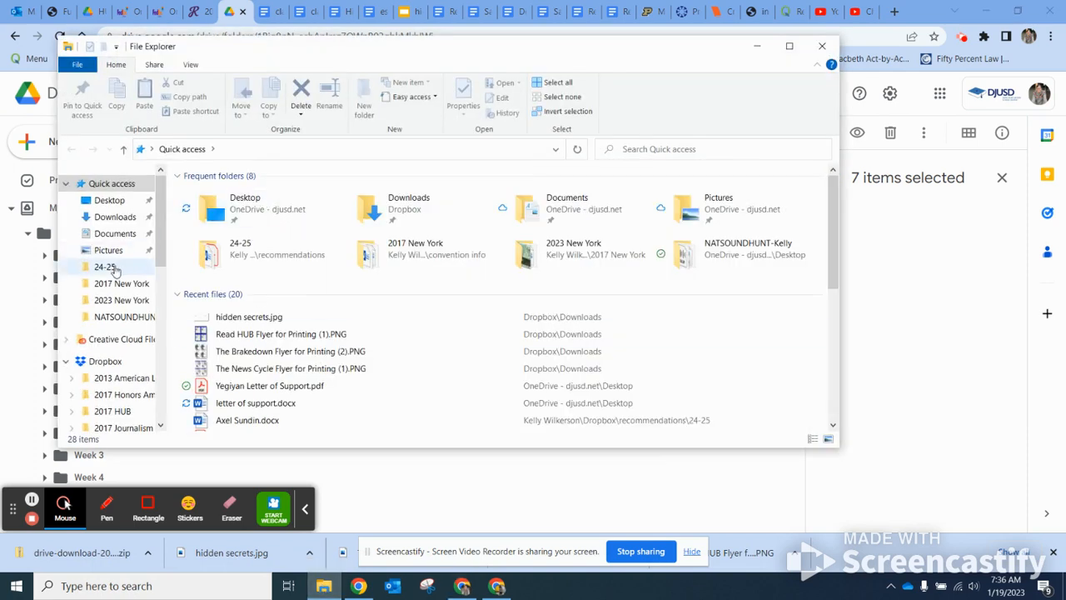
pyautogui.click(121, 220)
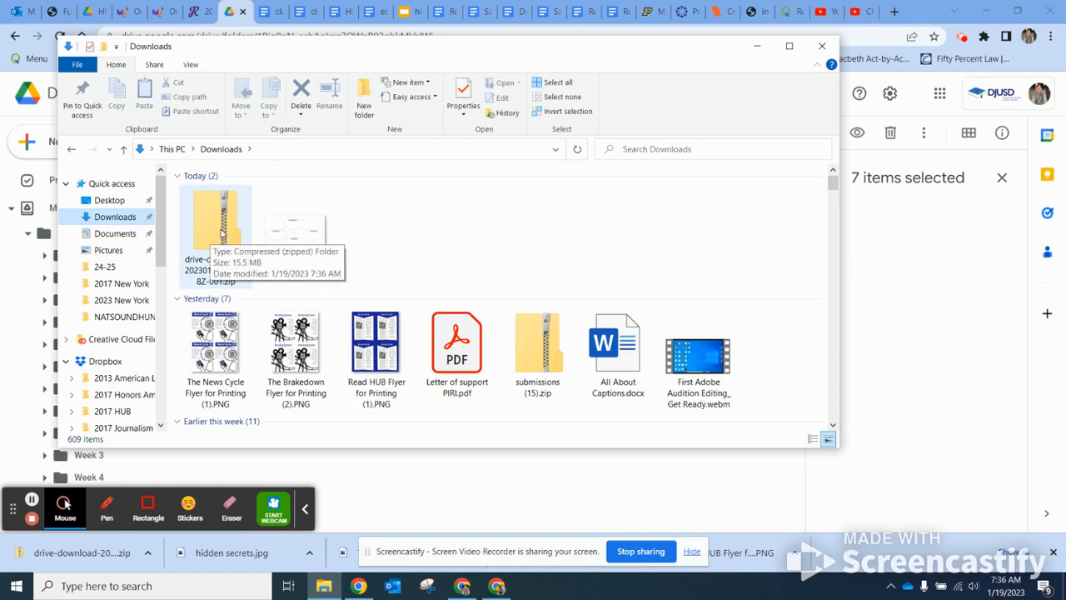
pyautogui.click(223, 235)
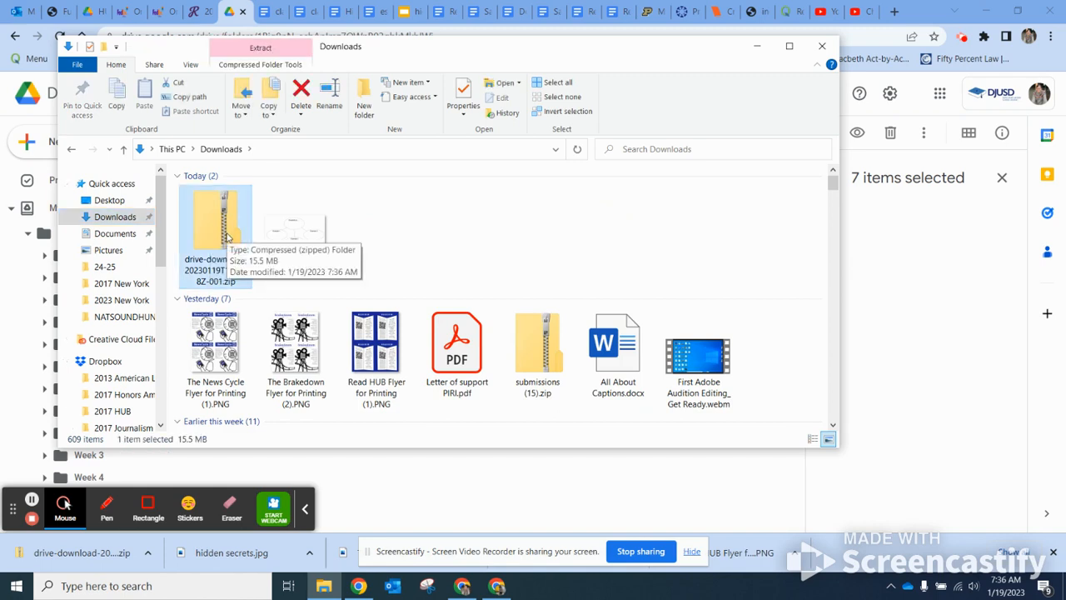
pyautogui.doubleClick(226, 236)
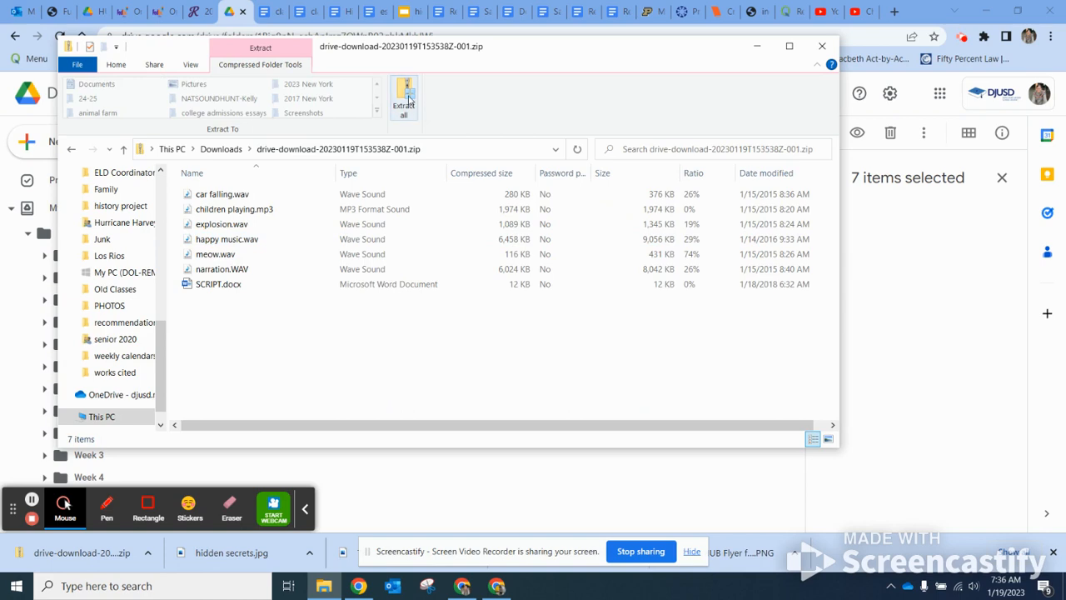
pyautogui.click(407, 98)
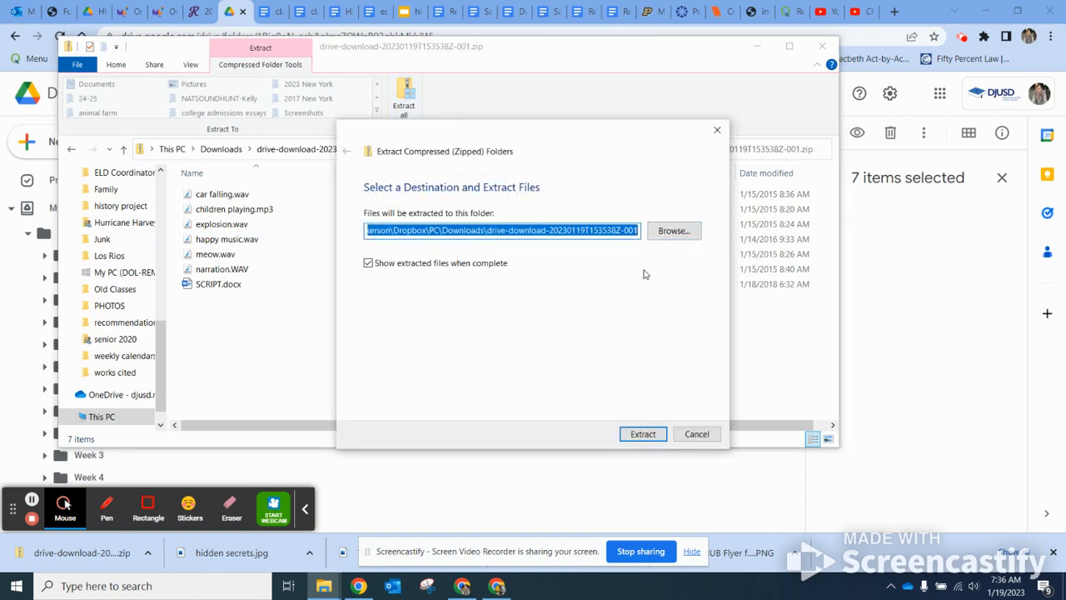
# Extract the files into a new Desktop folder named PRACTICEAUDIOTEST plus the user's name.
pyautogui.click(672, 231)
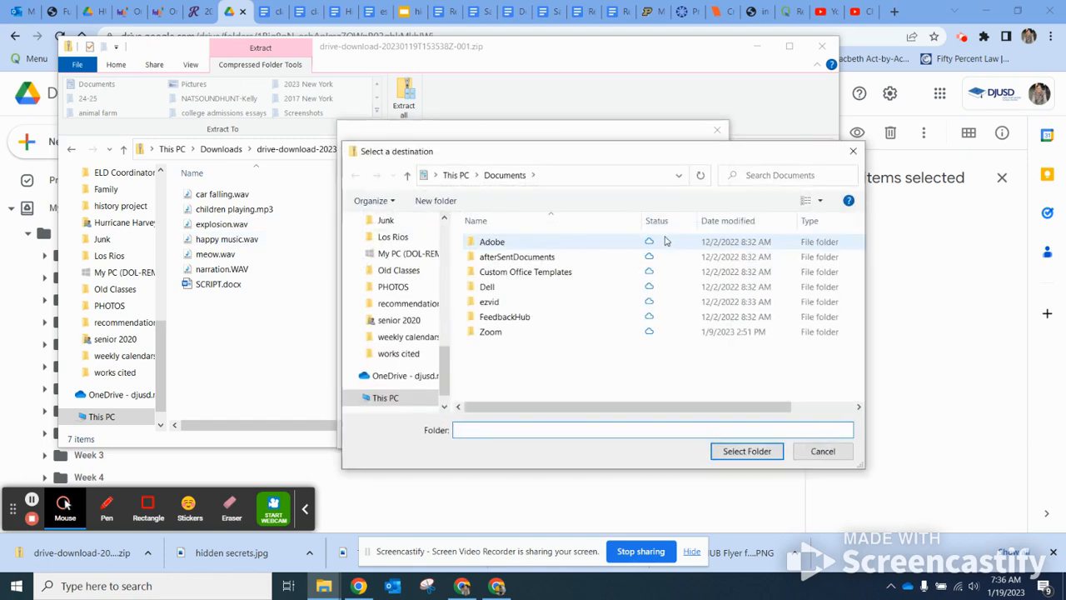
pyautogui.scroll(10, 425, 333)
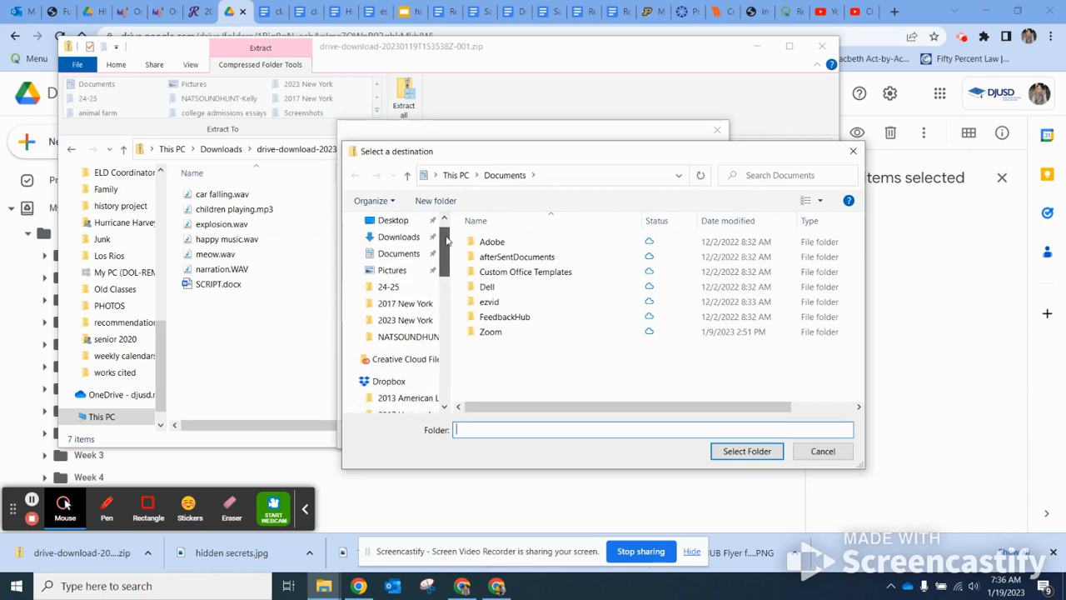
pyautogui.click(406, 250)
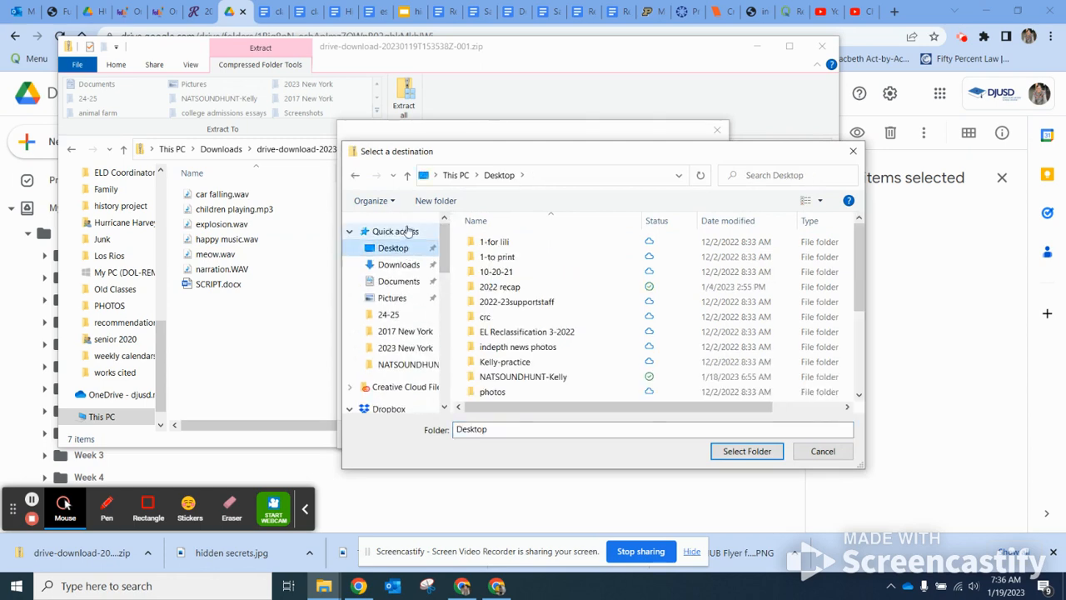
pyautogui.click(436, 201)
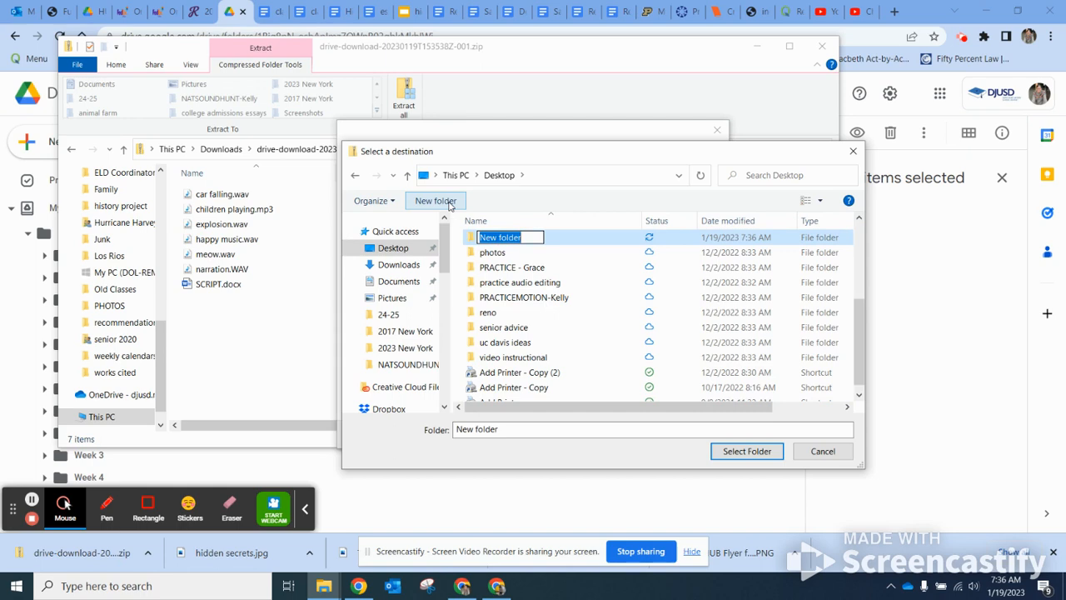
pyautogui.write('PRACTICEAUDIOTEST-Kelly')
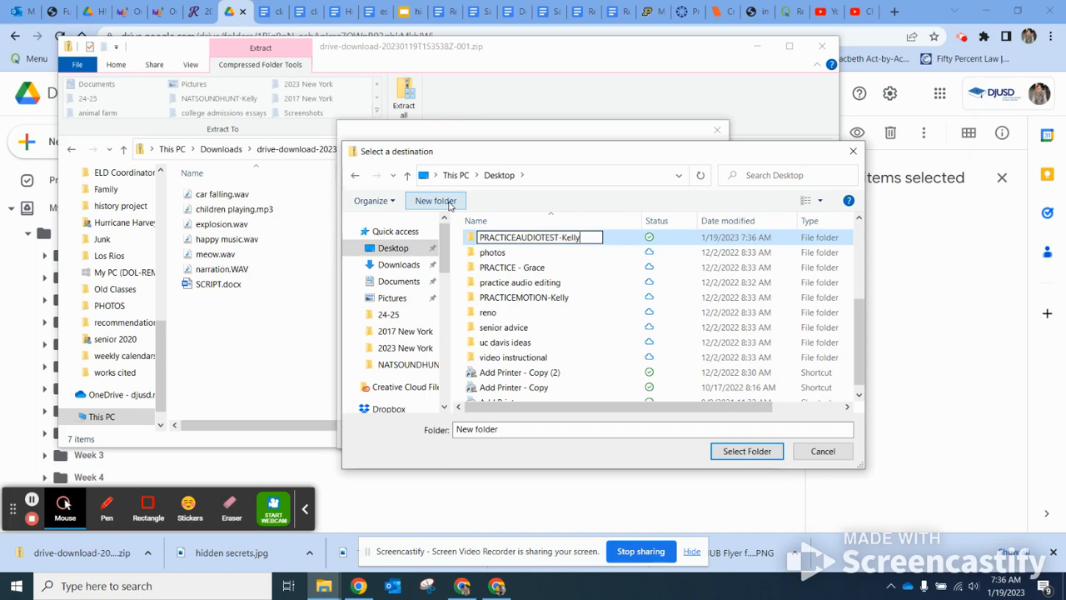
pyautogui.click(747, 452)
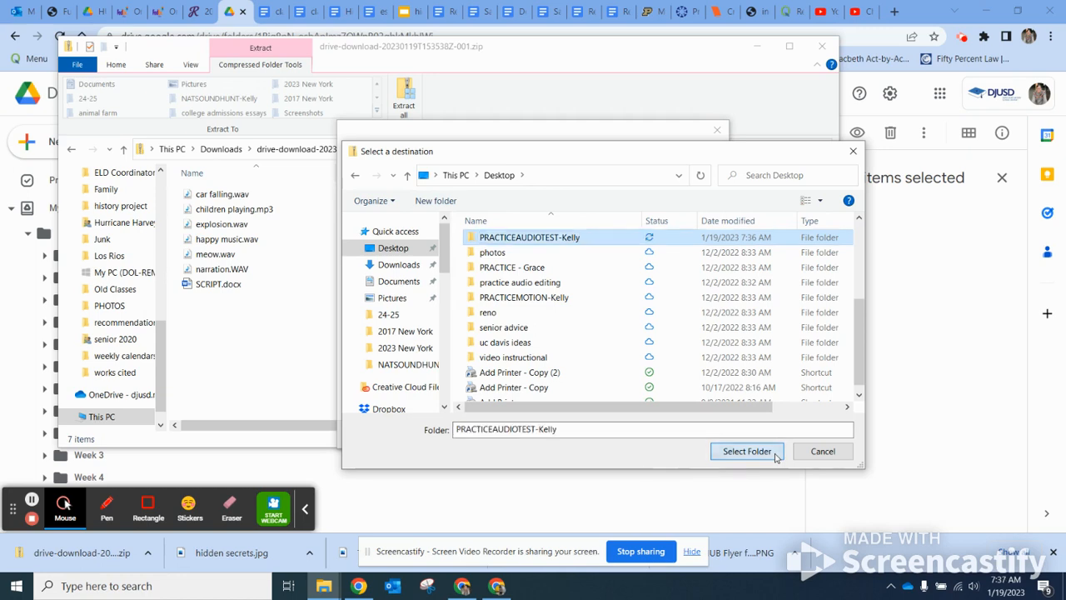
pyautogui.click(747, 451)
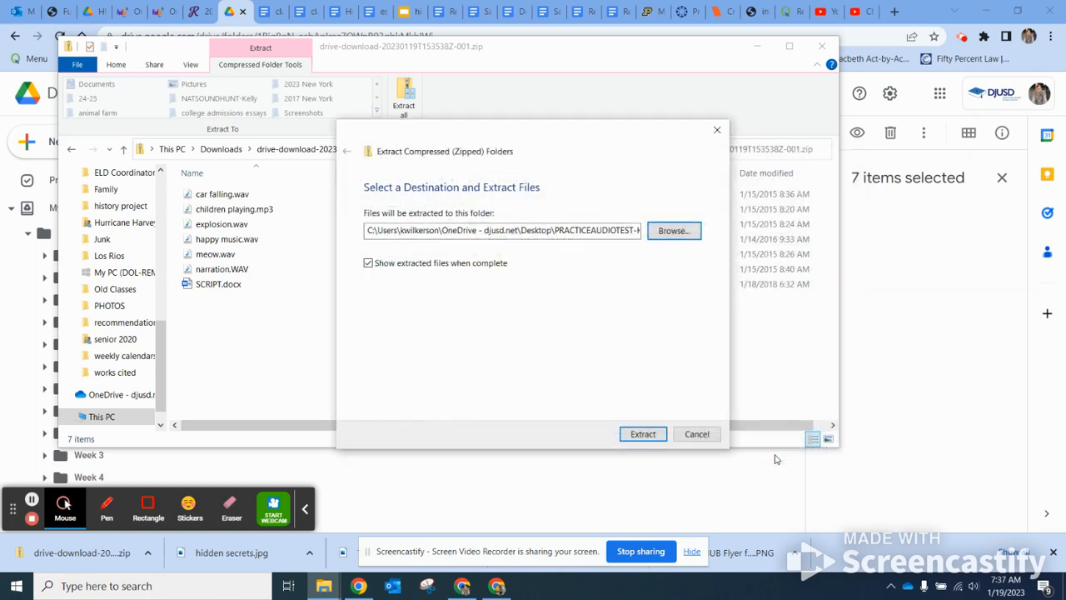
pyautogui.click(654, 435)
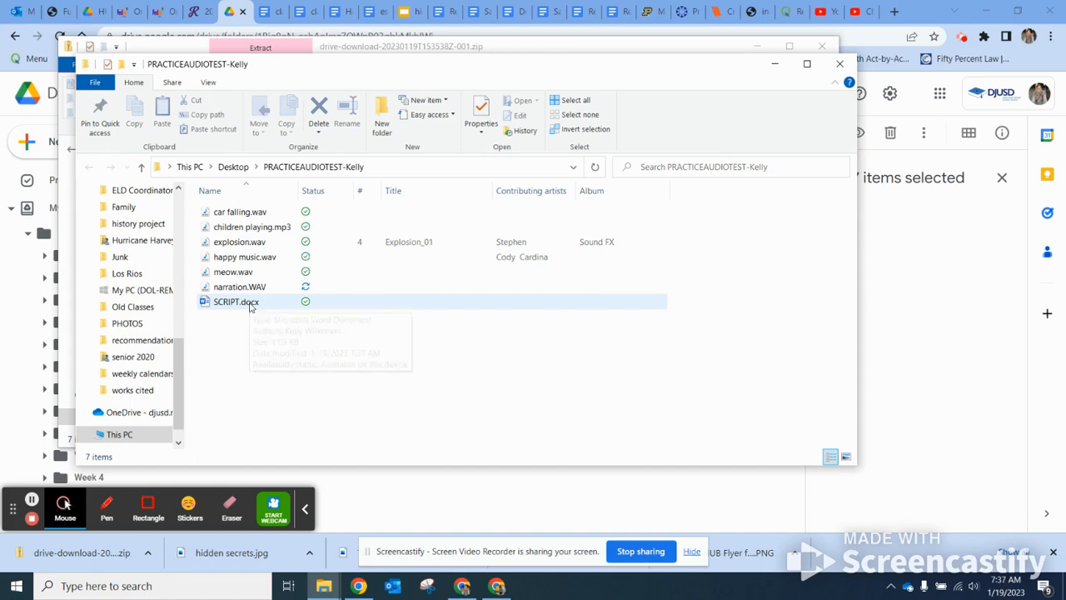
# Open SCRIPT.docx in Word and maximize its window.
pyautogui.doubleClick(252, 305)
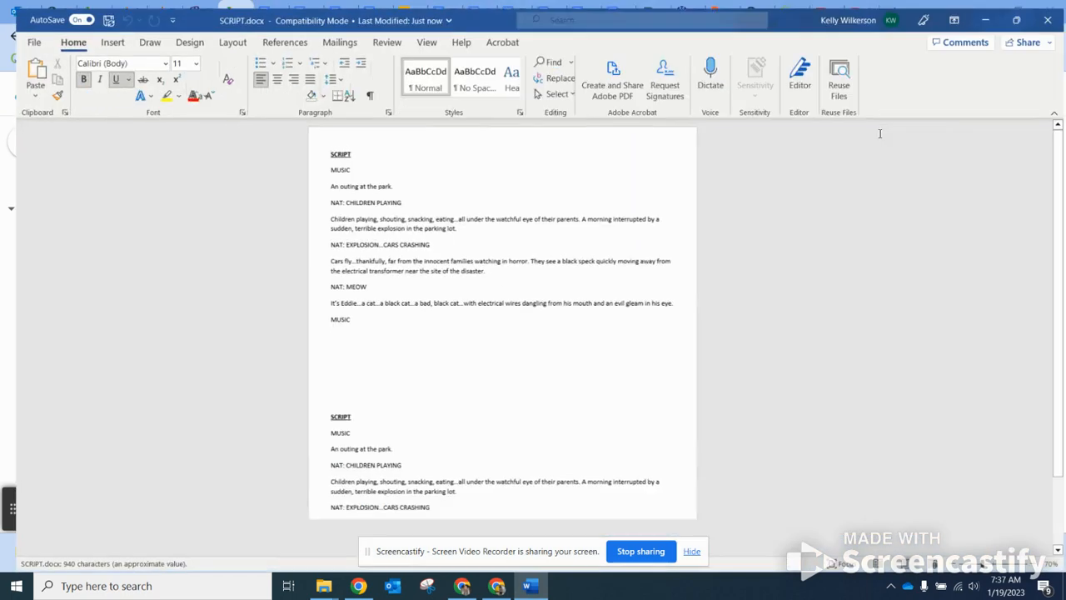
pyautogui.click(872, 133)
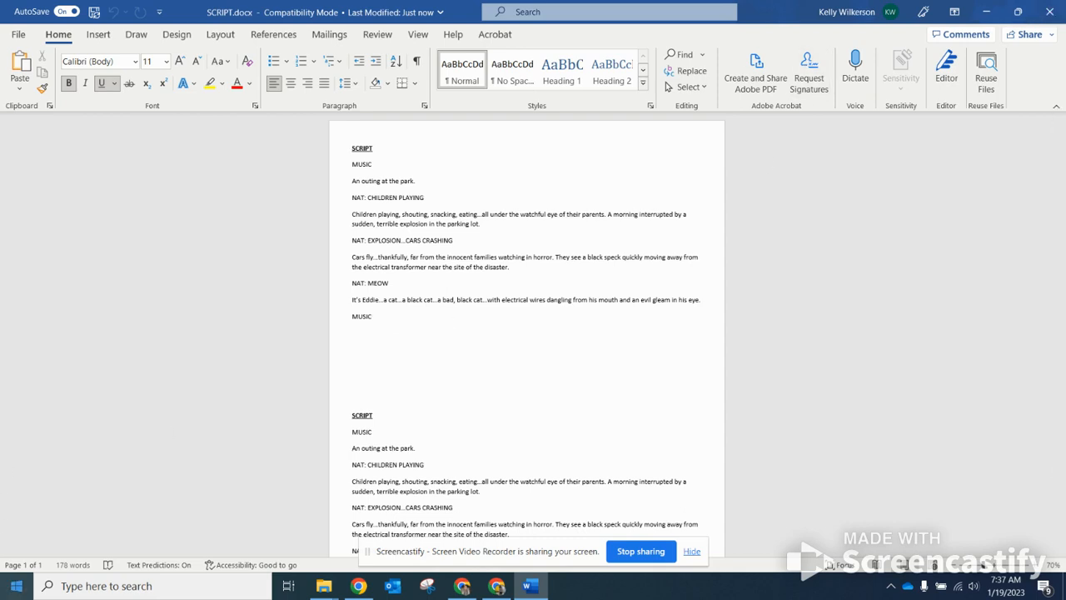
# Start Adobe Audition 2023 from the Start menu and delete the recovered session.
pyautogui.click(17, 587)
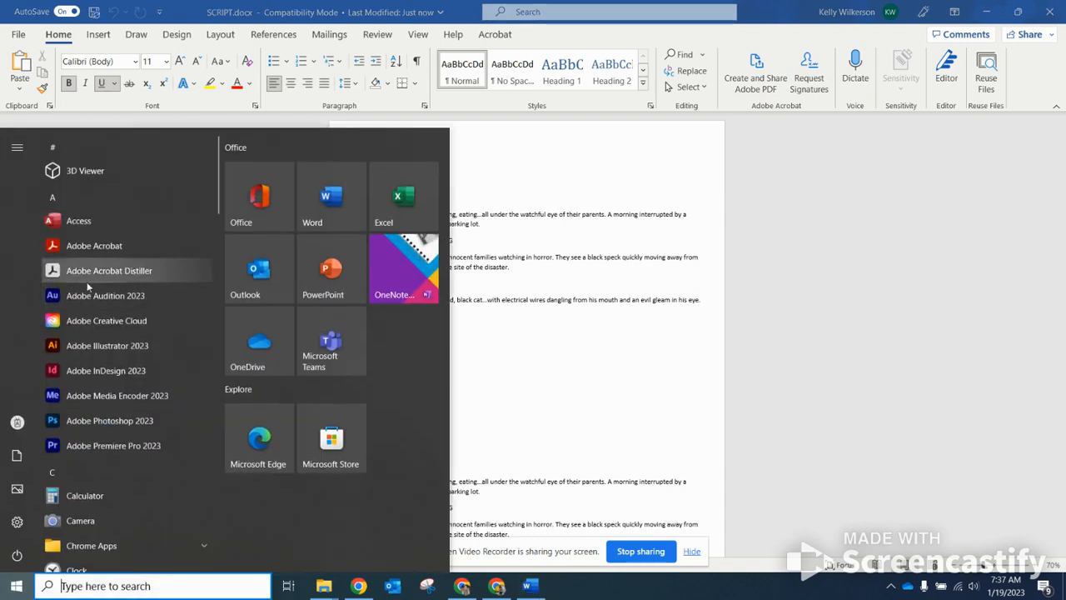
pyautogui.click(109, 297)
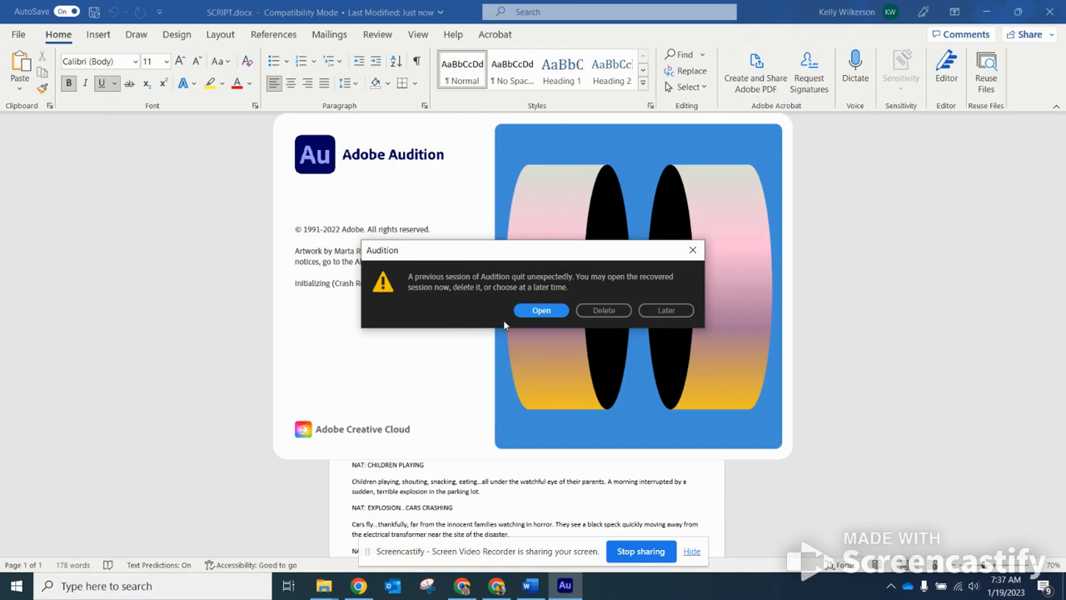
pyautogui.click(608, 313)
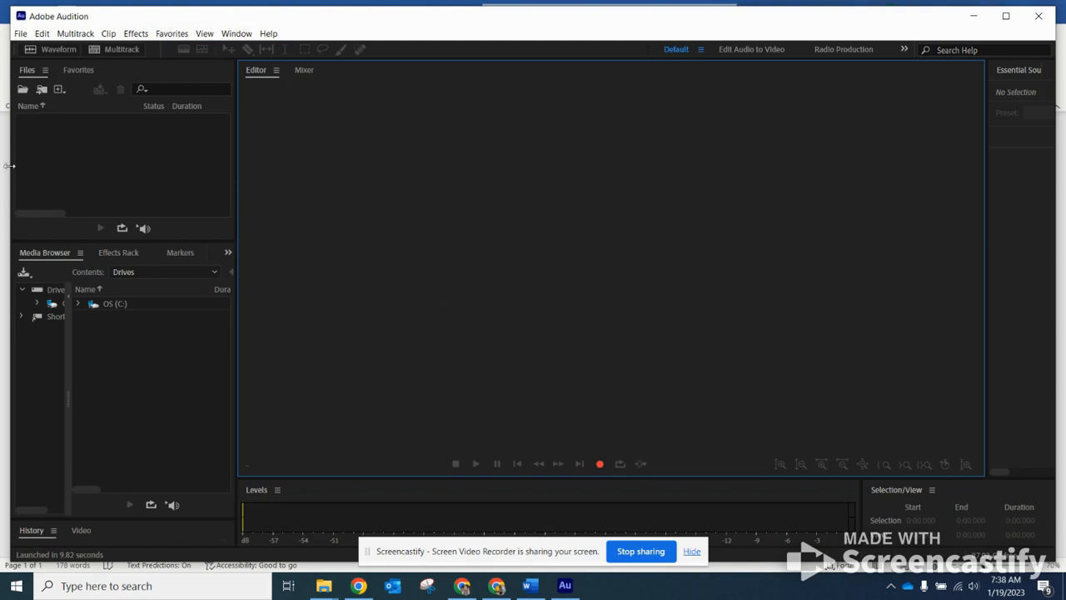
# Create a 48000 Hz, 32-bit stereo multitrack session named for the practice test, saved in the Desktop practice folder.
pyautogui.click(20, 34)
pyautogui.moveTo(37, 50)
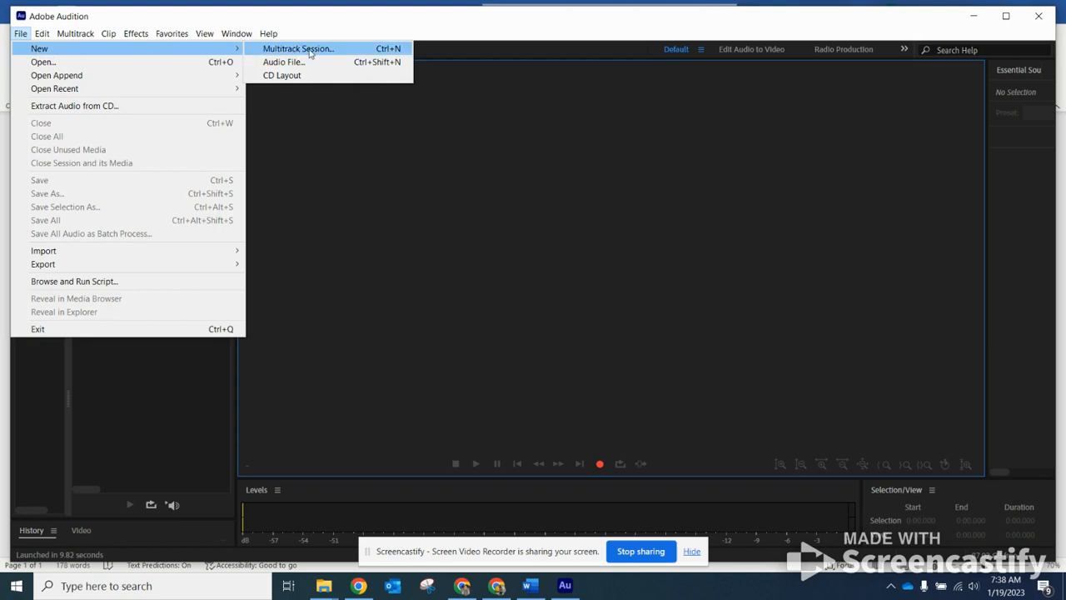
pyautogui.click(298, 49)
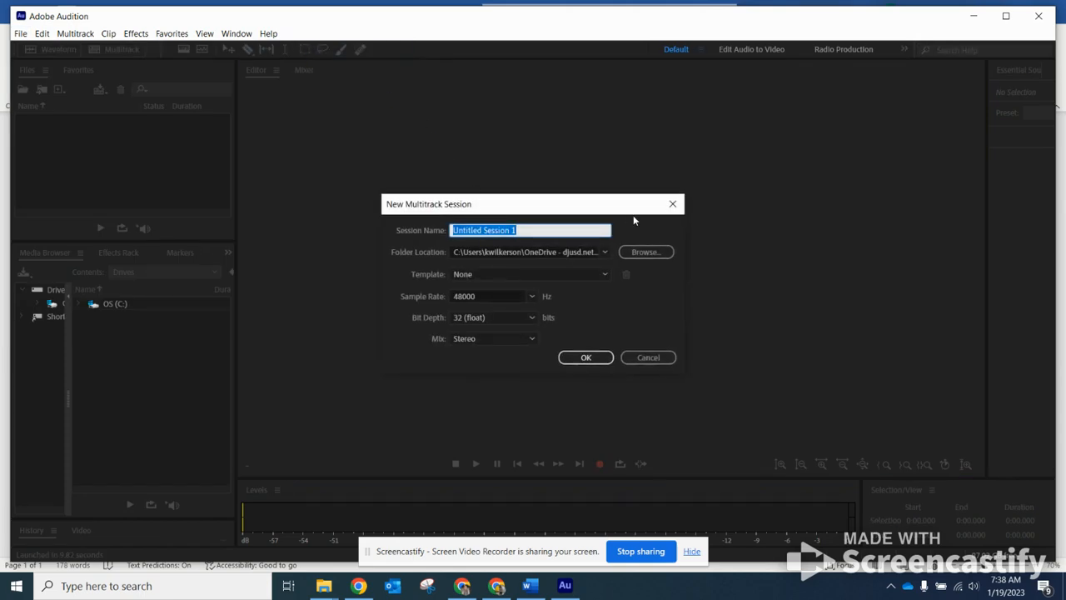
pyautogui.write('PRACTICEAUDIOTEST-Kelly')
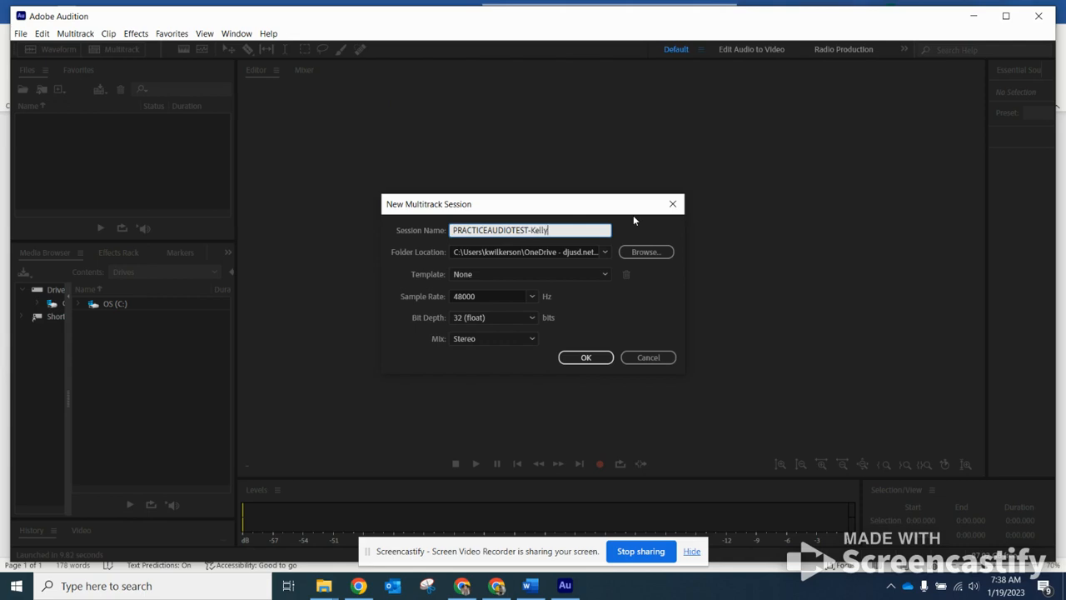
pyautogui.click(656, 255)
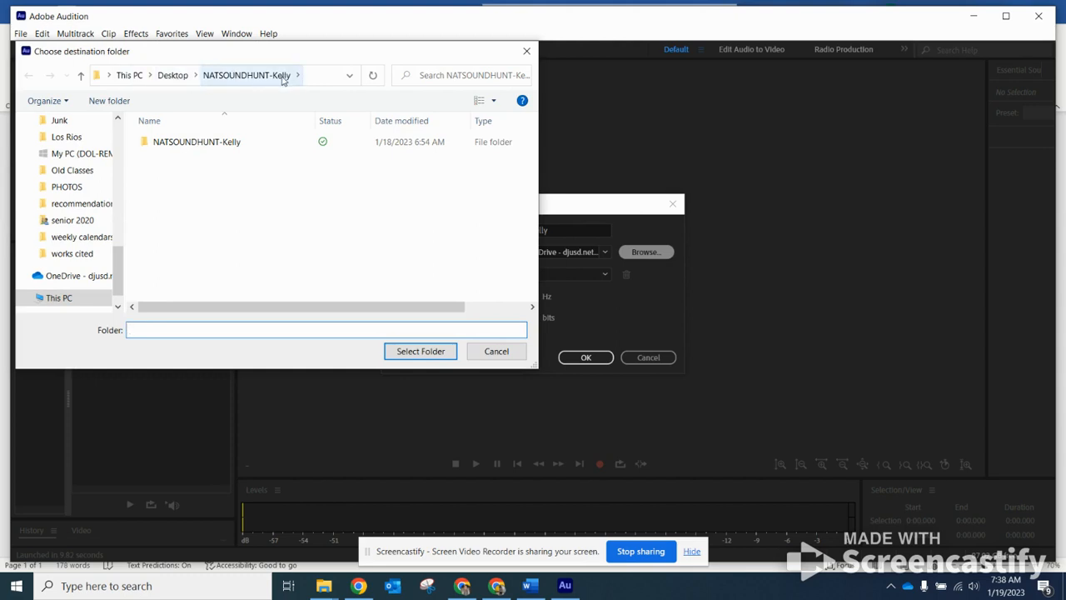
pyautogui.click(175, 76)
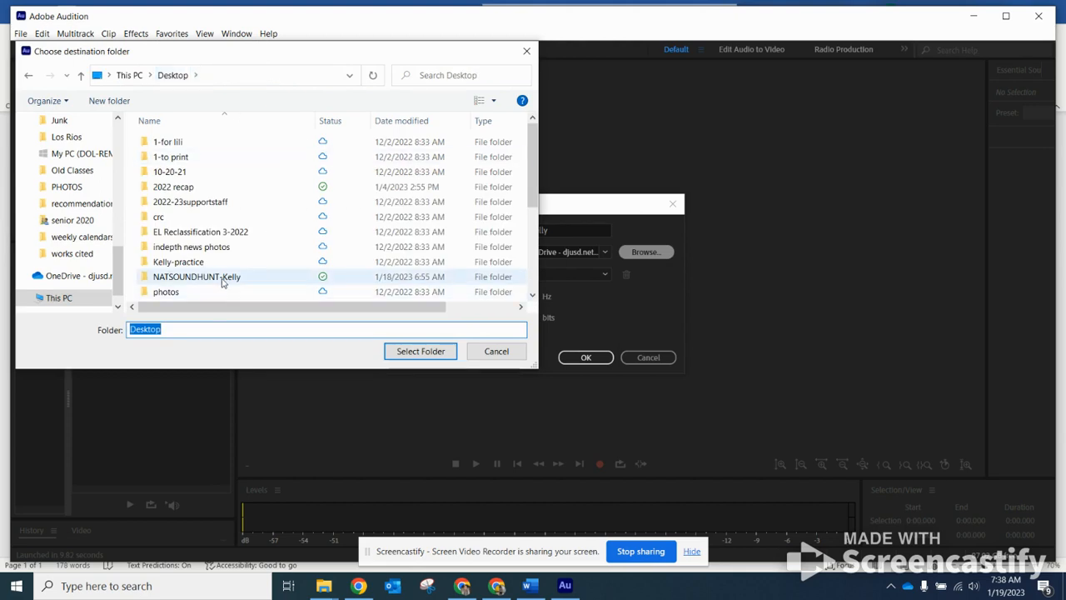
pyautogui.moveTo(532, 152); pyautogui.dragTo(528, 250)
pyautogui.click(194, 173)
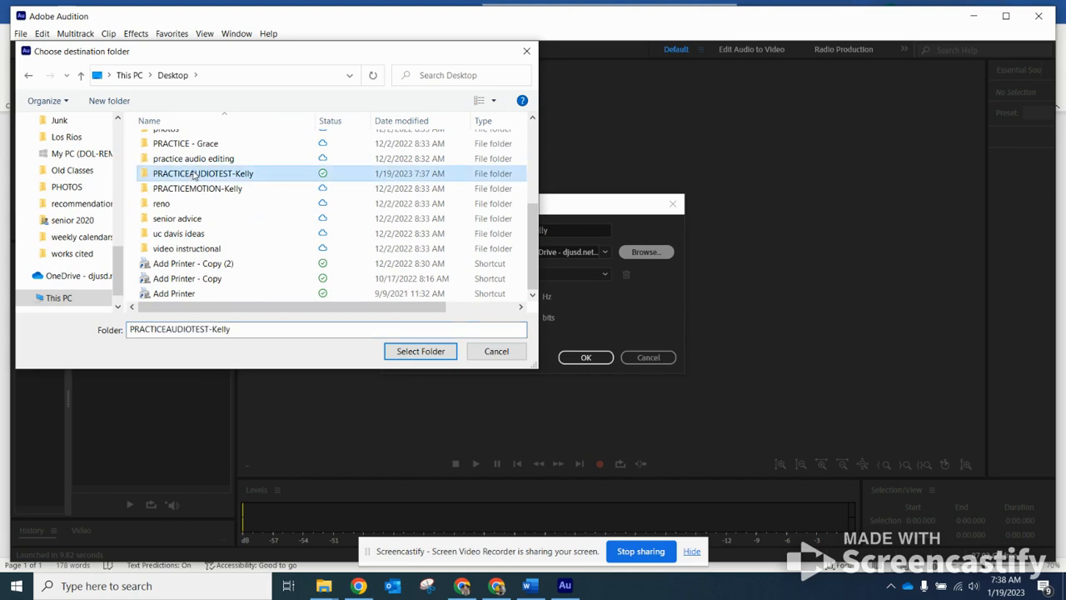
pyautogui.click(421, 350)
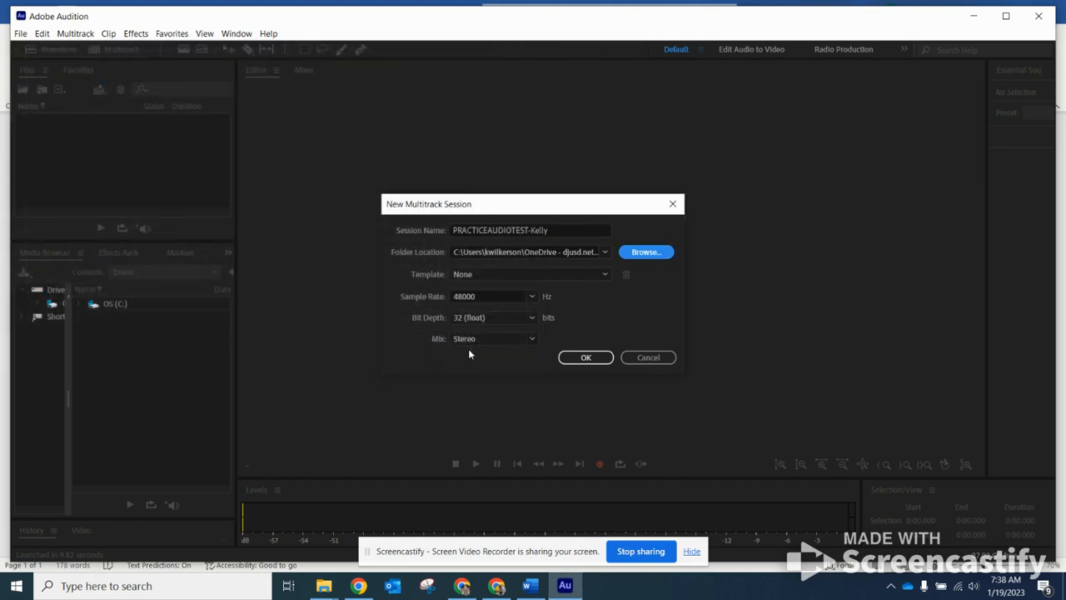
pyautogui.click(585, 358)
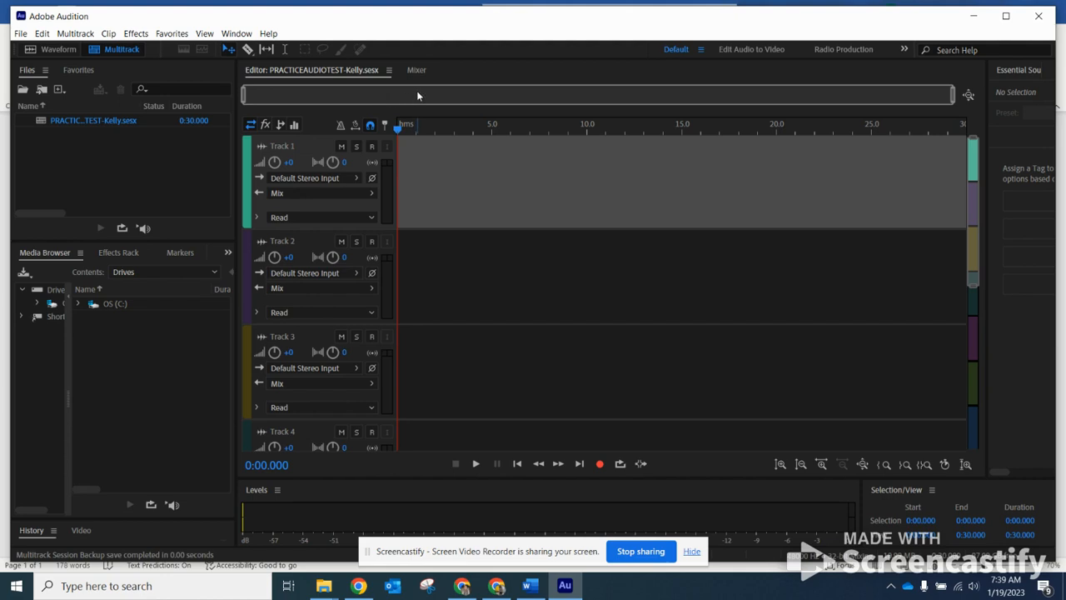
# Start a file import and browse to the practice audio test folder on the Desktop.
pyautogui.click(27, 39)
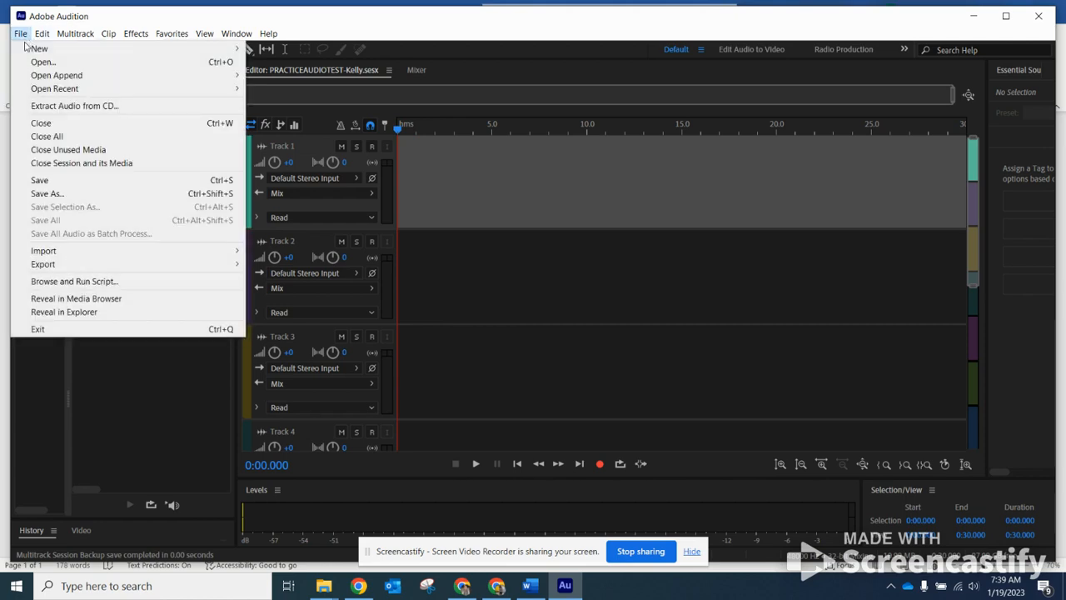
pyautogui.moveTo(175, 253)
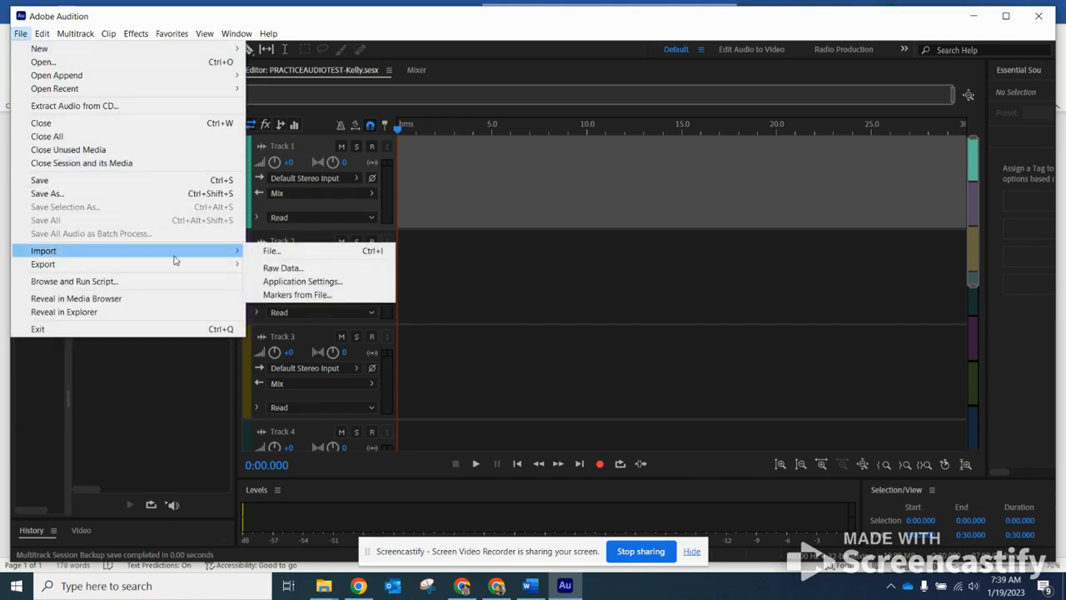
pyautogui.click(287, 252)
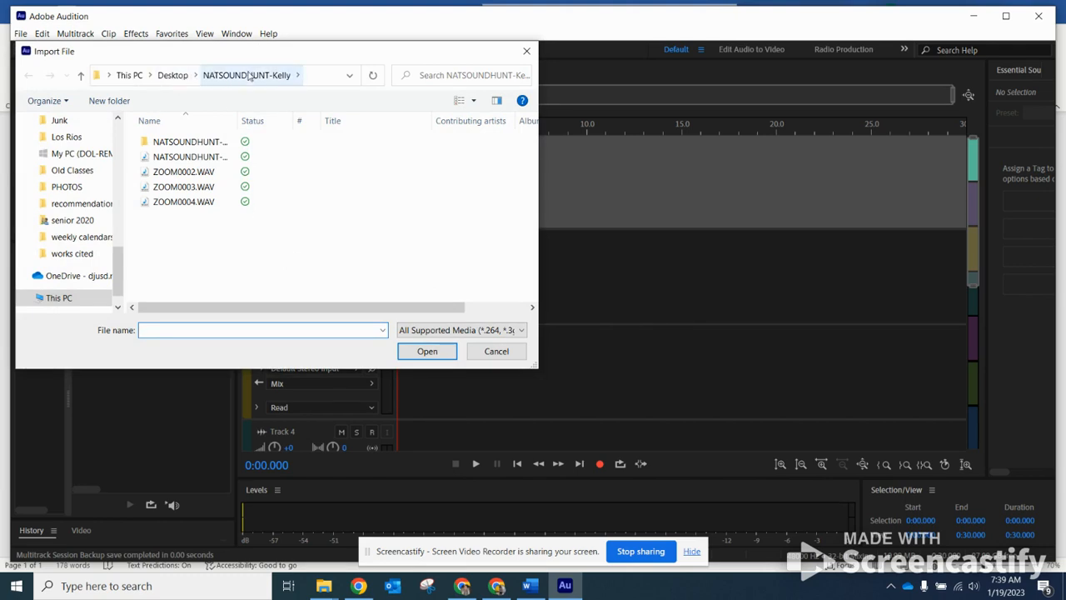
pyautogui.click(173, 76)
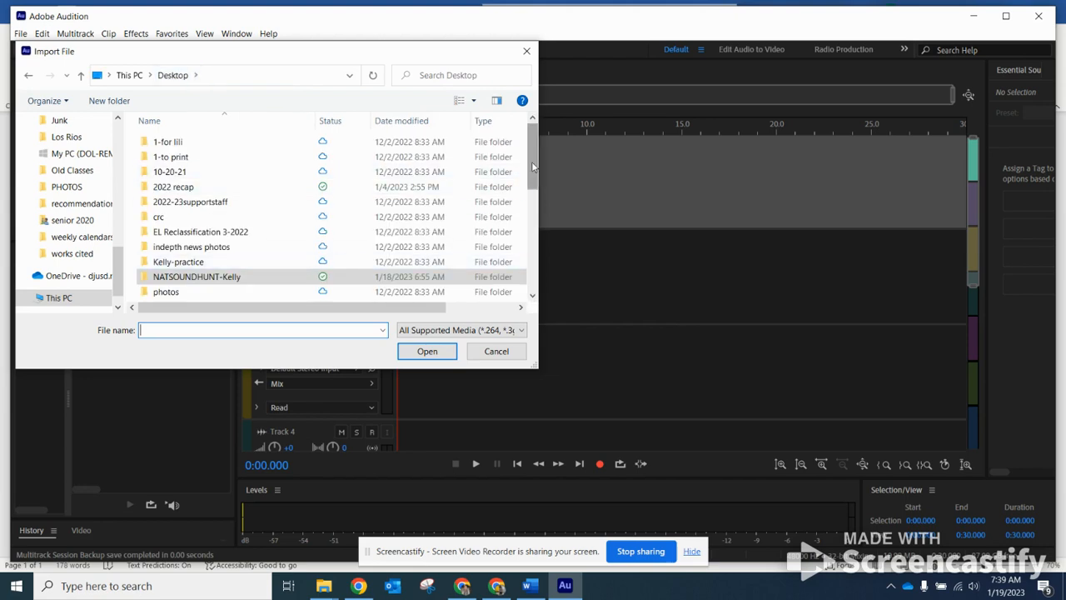
pyautogui.scroll(-3, 533, 167)
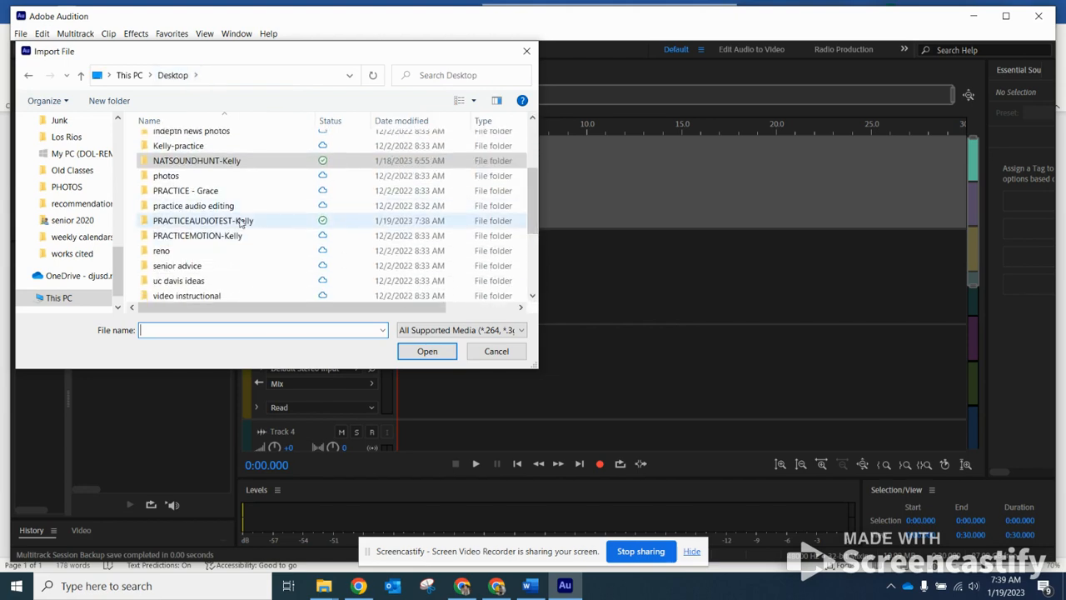
pyautogui.doubleClick(241, 221)
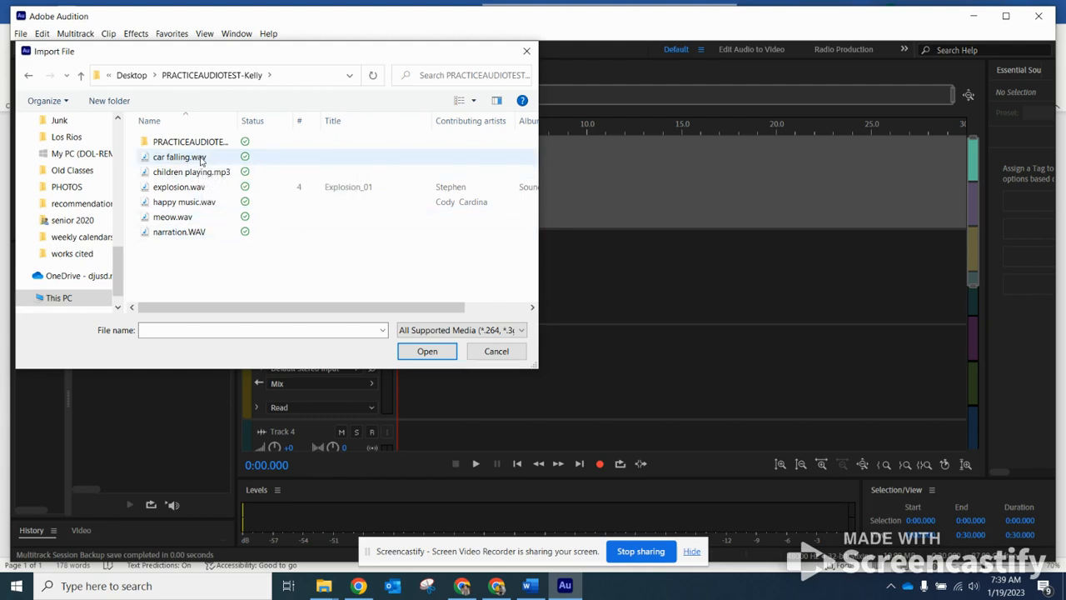
# Select the six audio files, car falling.wav through narration.WAV, and import them.
pyautogui.click(201, 159)
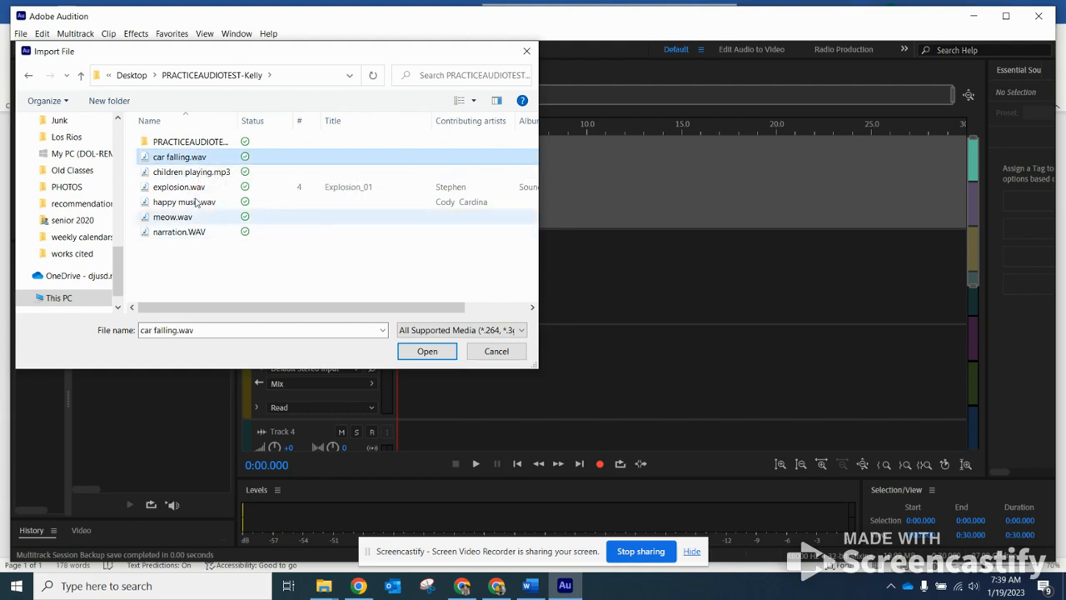
pyautogui.moveTo(289, 272); pyautogui.dragTo(190, 158)
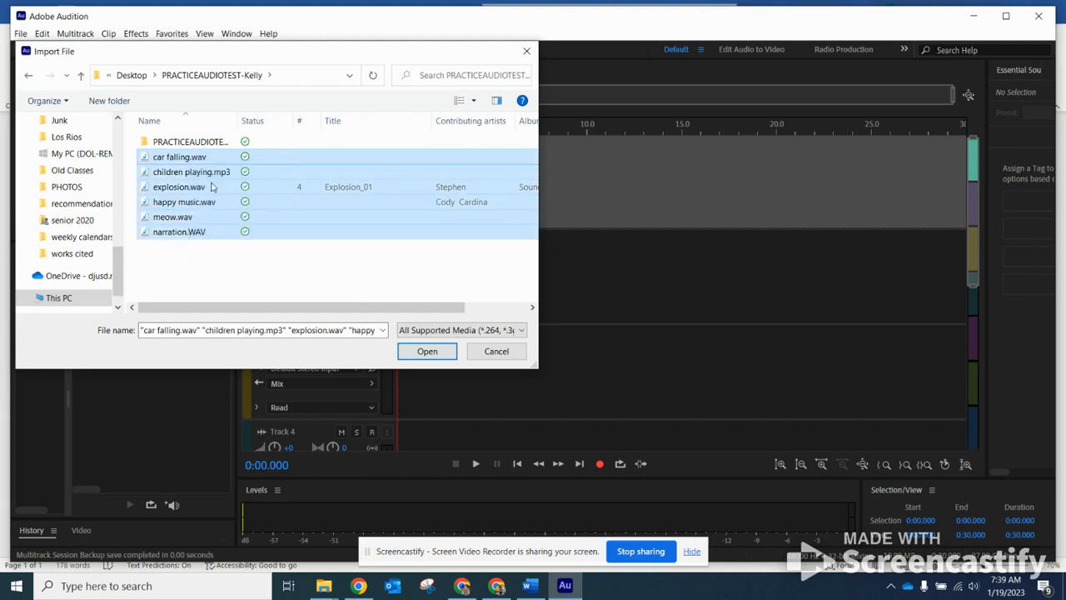
pyautogui.click(253, 272)
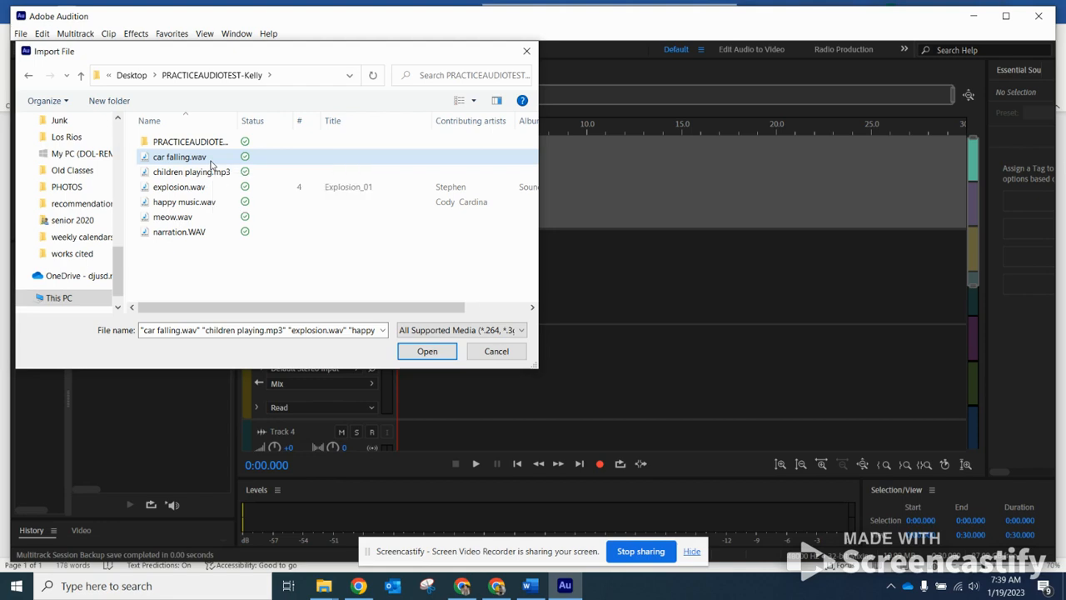
pyautogui.click(211, 161)
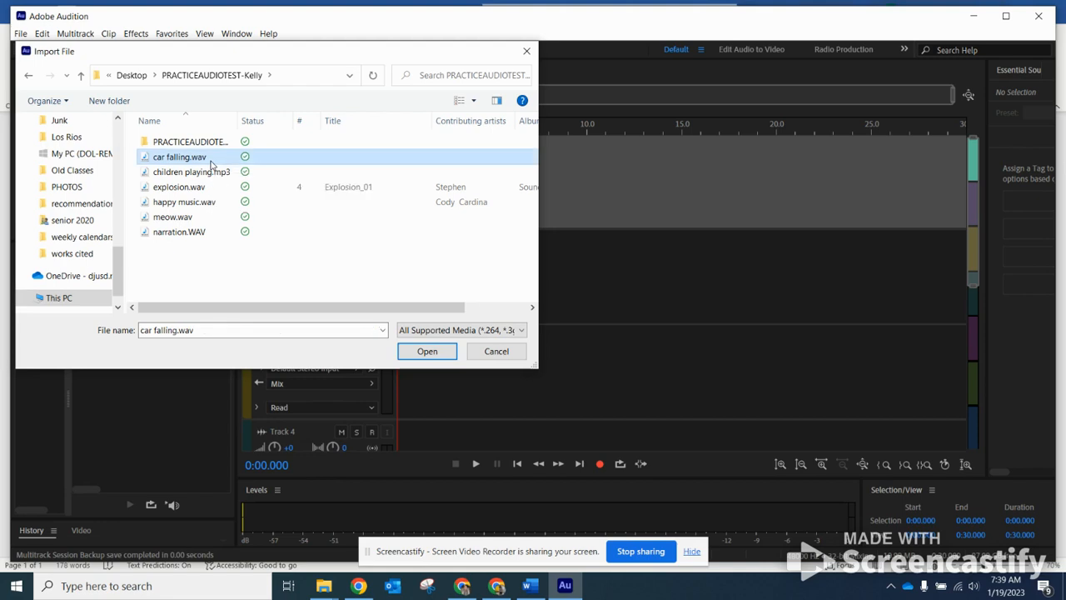
pyautogui.keyDown('shift'); pyautogui.click(200, 235); pyautogui.keyUp('shift')
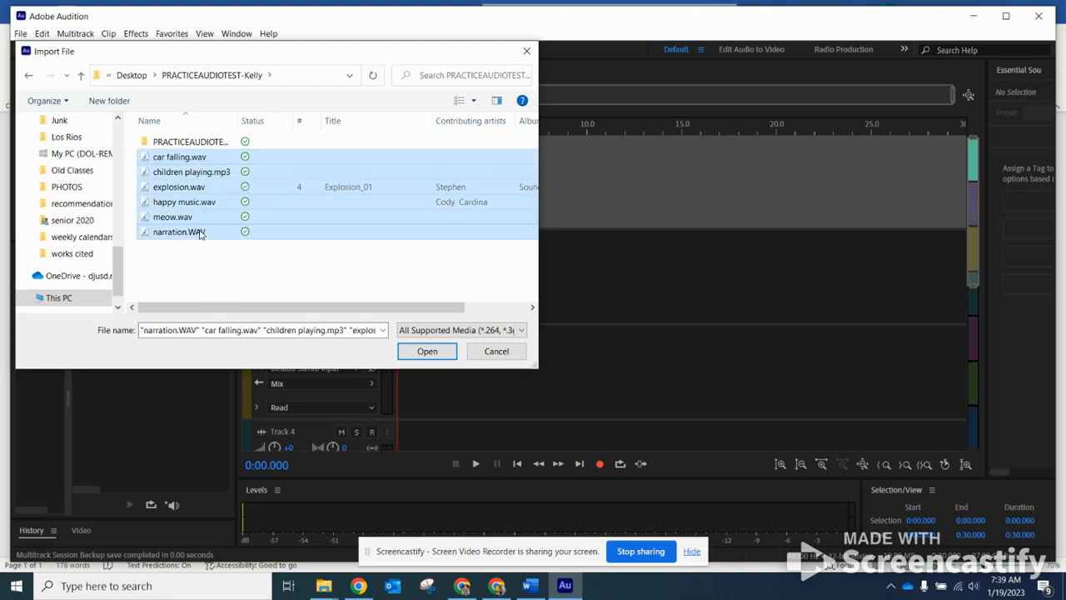
pyautogui.click(222, 260)
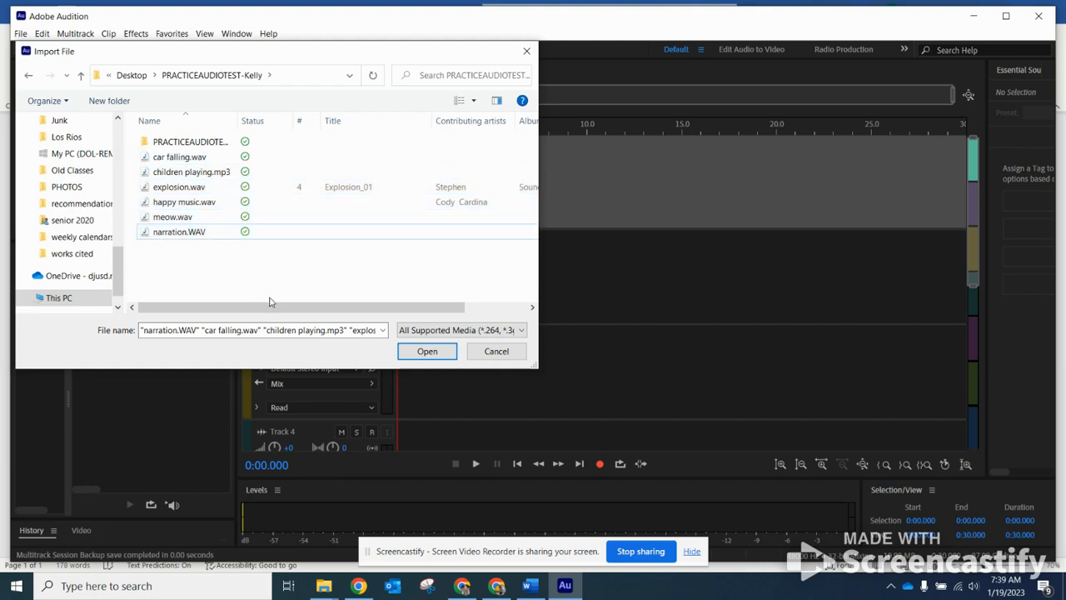
pyautogui.click(214, 161)
pyautogui.keyDown('ctrl'); pyautogui.click(218, 173); pyautogui.keyUp('ctrl')
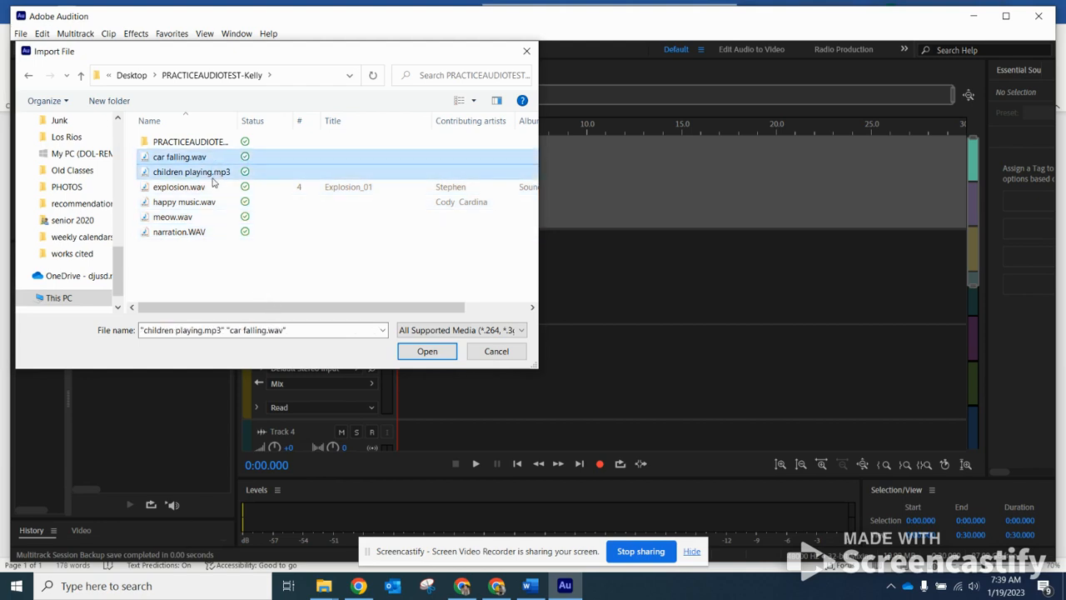
pyautogui.keyDown('ctrl'); pyautogui.click(210, 189); pyautogui.keyUp('ctrl')
pyautogui.keyDown('ctrl'); pyautogui.click(214, 202); pyautogui.keyUp('ctrl')
pyautogui.keyDown('ctrl'); pyautogui.click(208, 218); pyautogui.keyUp('ctrl')
pyautogui.keyDown('ctrl'); pyautogui.click(208, 234); pyautogui.keyUp('ctrl')
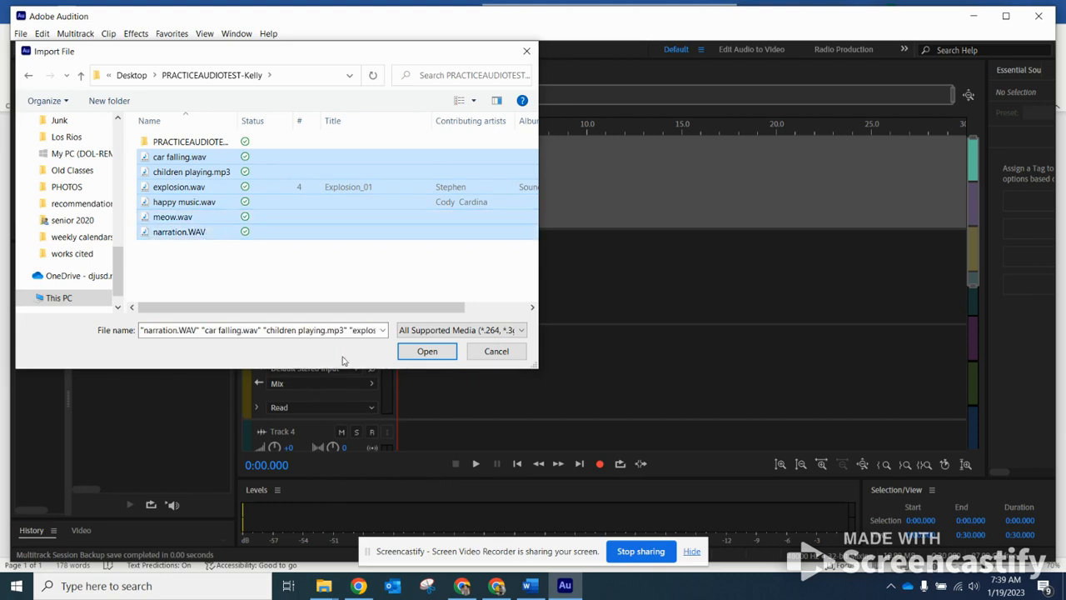
pyautogui.click(427, 351)
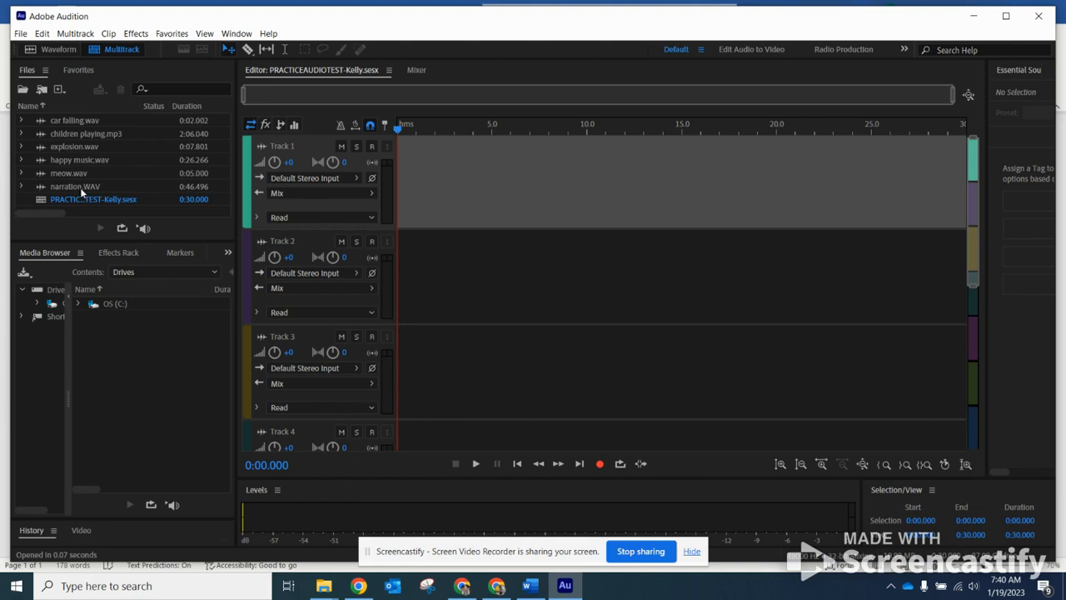
# Place narration.WAV on Track 1, accepting its conversion to a 48000 Hz copy.
pyautogui.moveTo(92, 184); pyautogui.dragTo(398, 168)
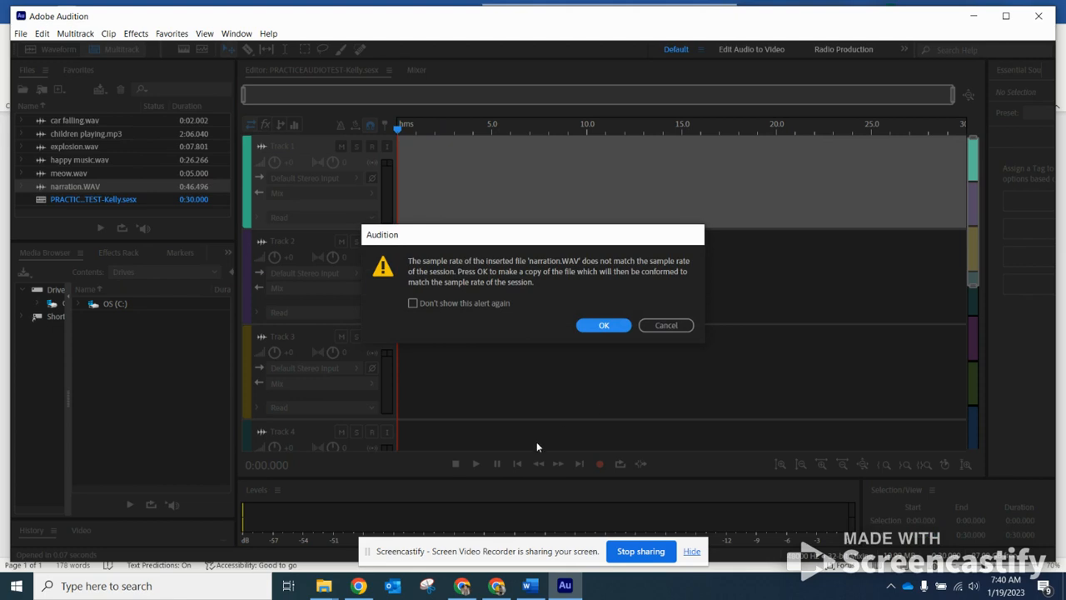
pyautogui.click(617, 325)
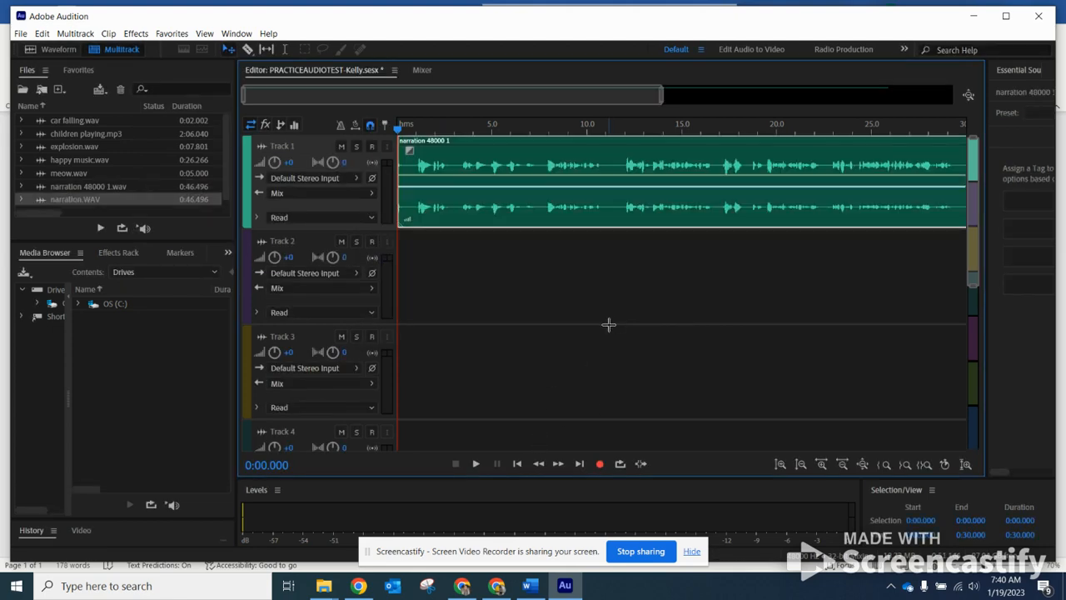
pyautogui.click(281, 144)
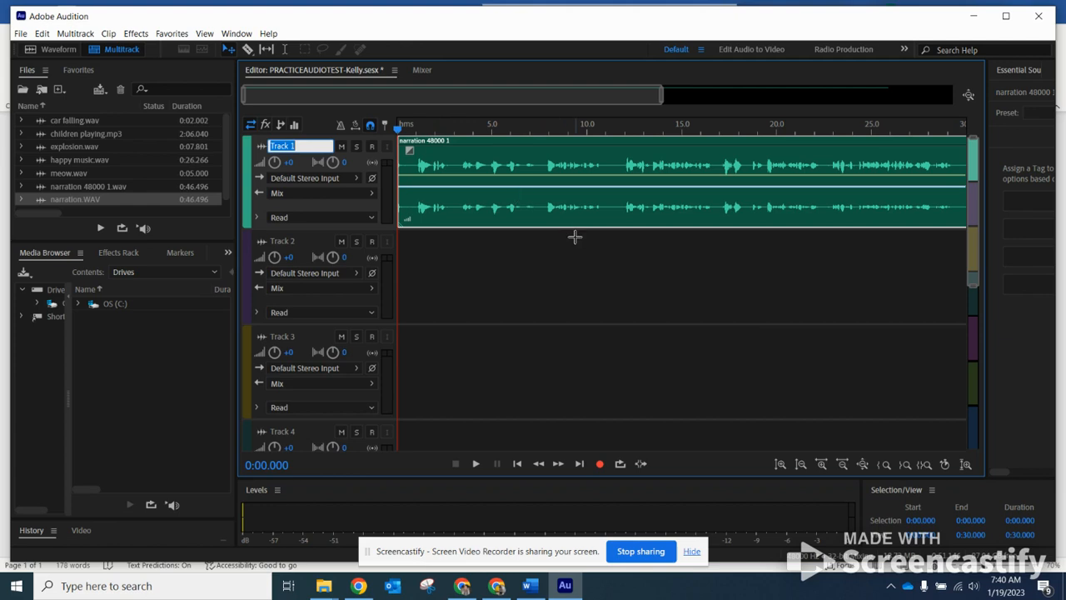
# Replace the Track 1 name with Narration and commit the change.
pyautogui.click(304, 145)
pyautogui.click(308, 145)
pyautogui.moveTo(315, 146); pyautogui.dragTo(256, 146)
pyautogui.write('Narration')
pyautogui.click(446, 248)
pyautogui.click(496, 167)
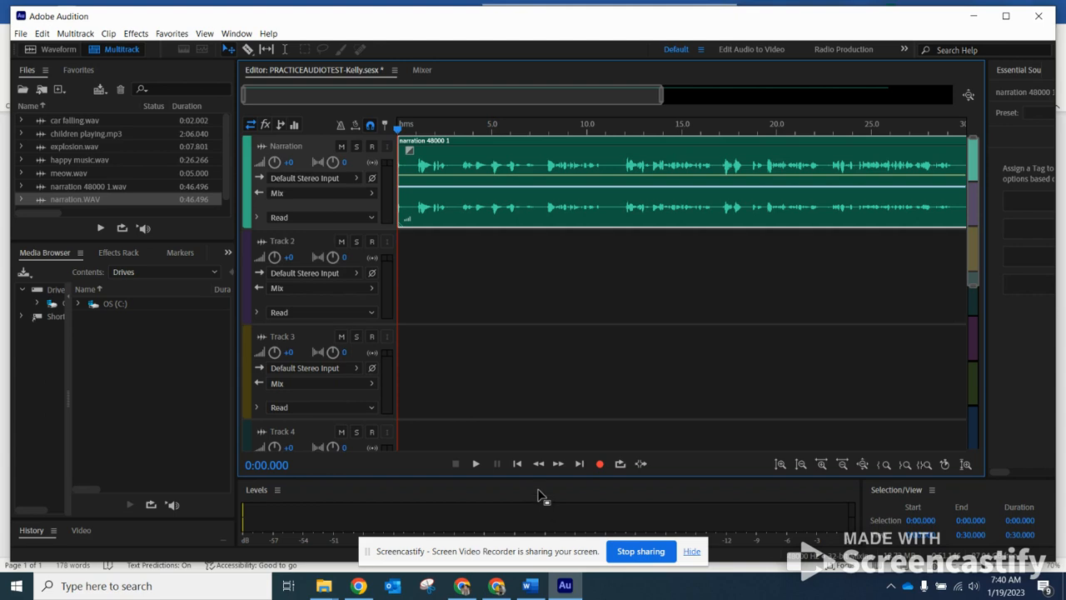
# Play the session and stop playback at about 0:10.984.
pyautogui.click(475, 465)
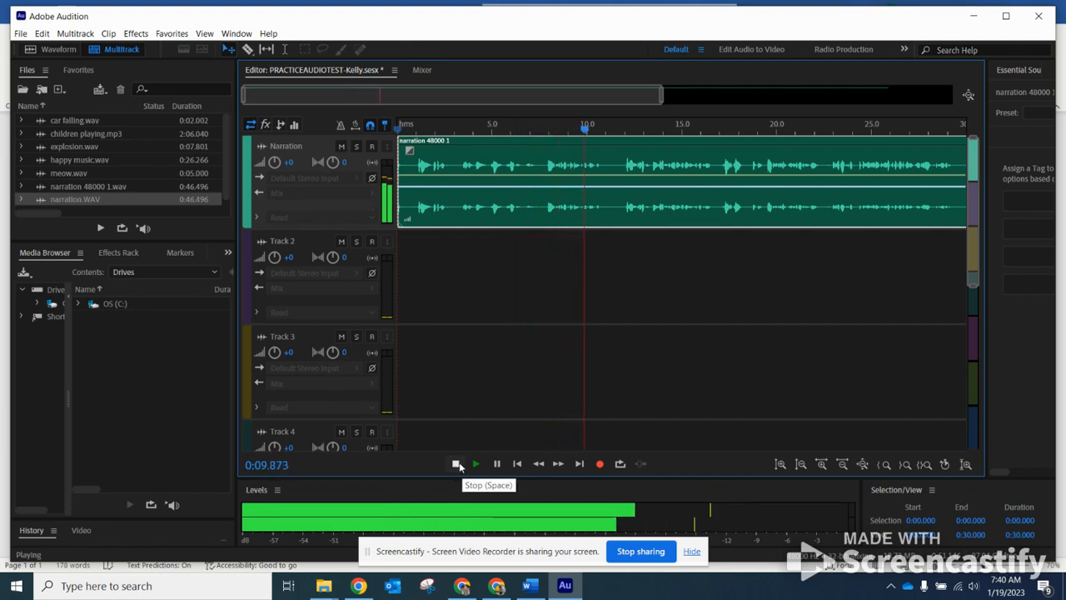
pyautogui.click(456, 464)
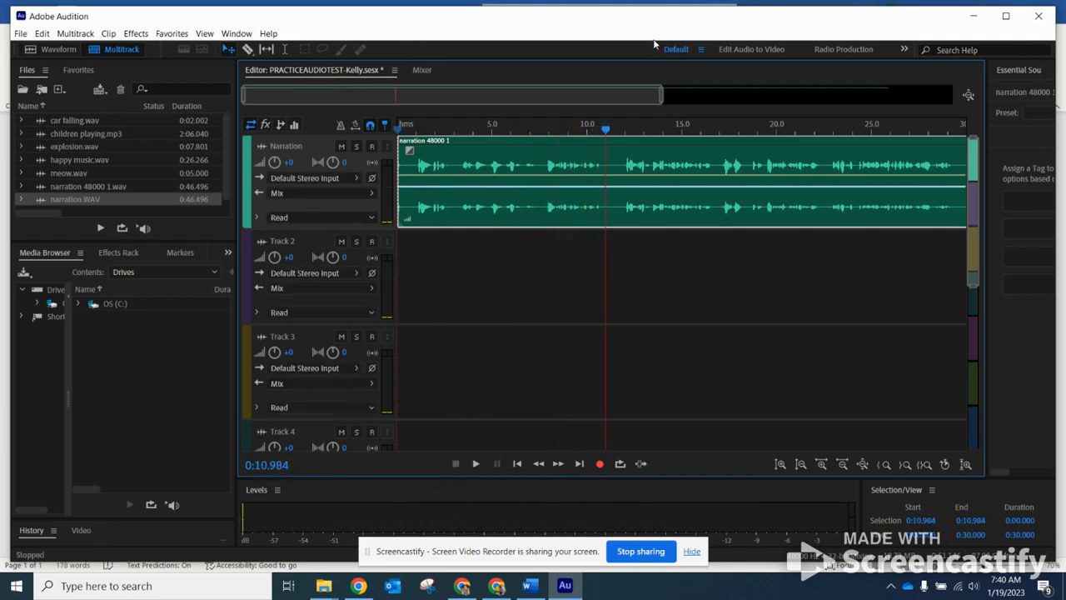
# Check SCRIPT.docx in Word, then return to Audition with the playhead back at 0:00.000.
pyautogui.click(529, 586)
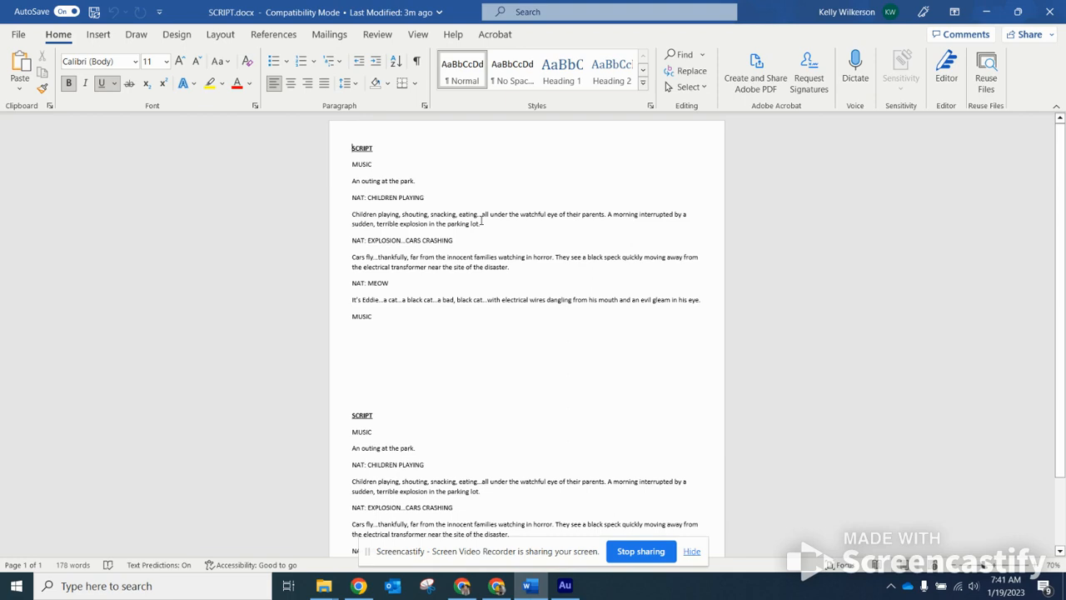
pyautogui.click(564, 586)
pyautogui.moveTo(605, 130); pyautogui.dragTo(401, 127)
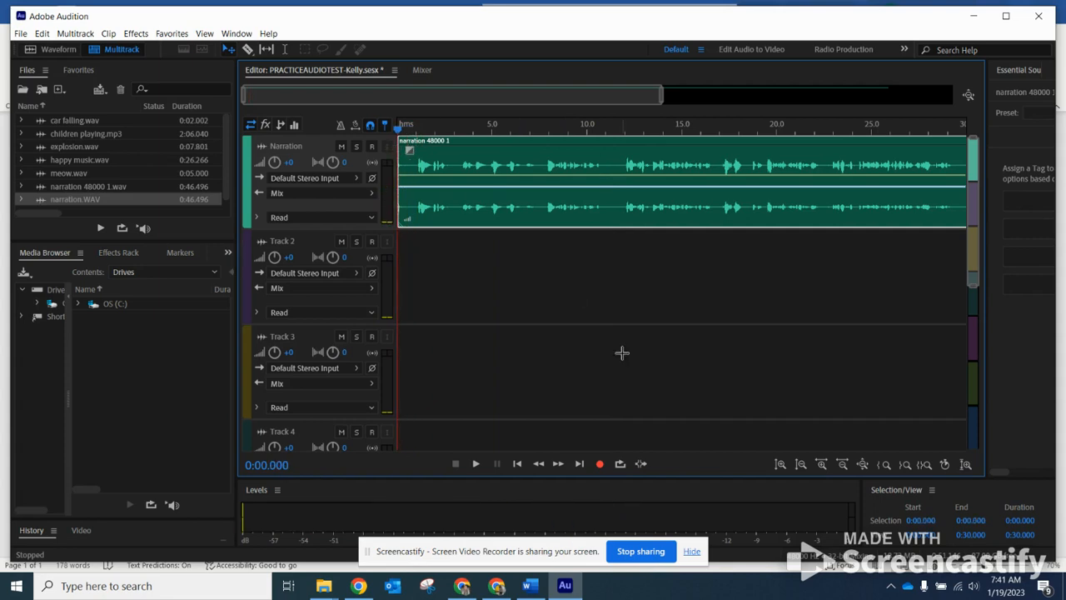
# Play the Narration track from the start and stop it at 0:02.986.
pyautogui.click(475, 464)
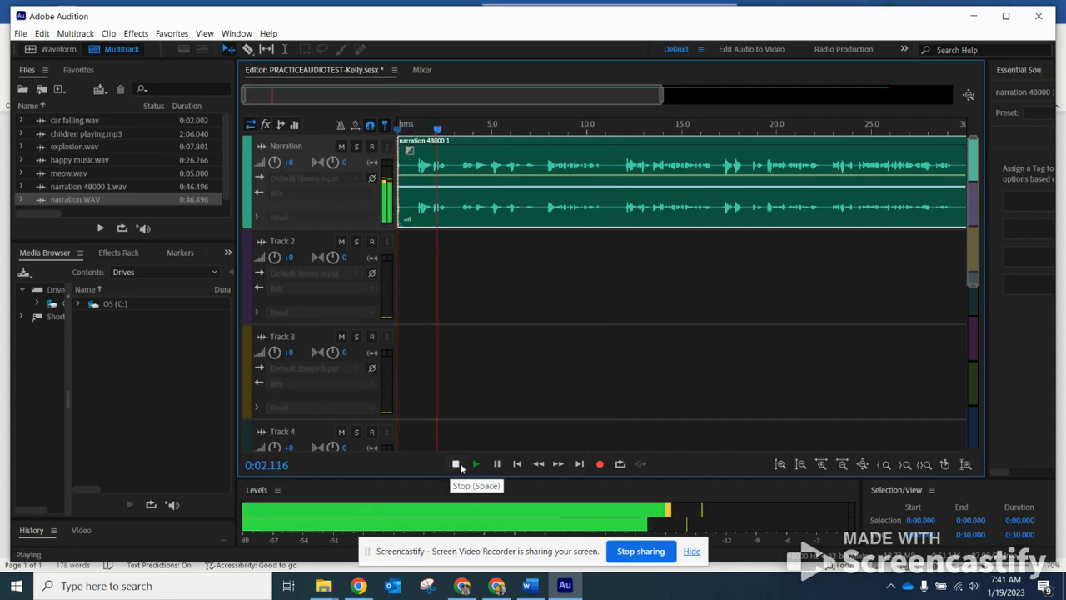
pyautogui.click(456, 465)
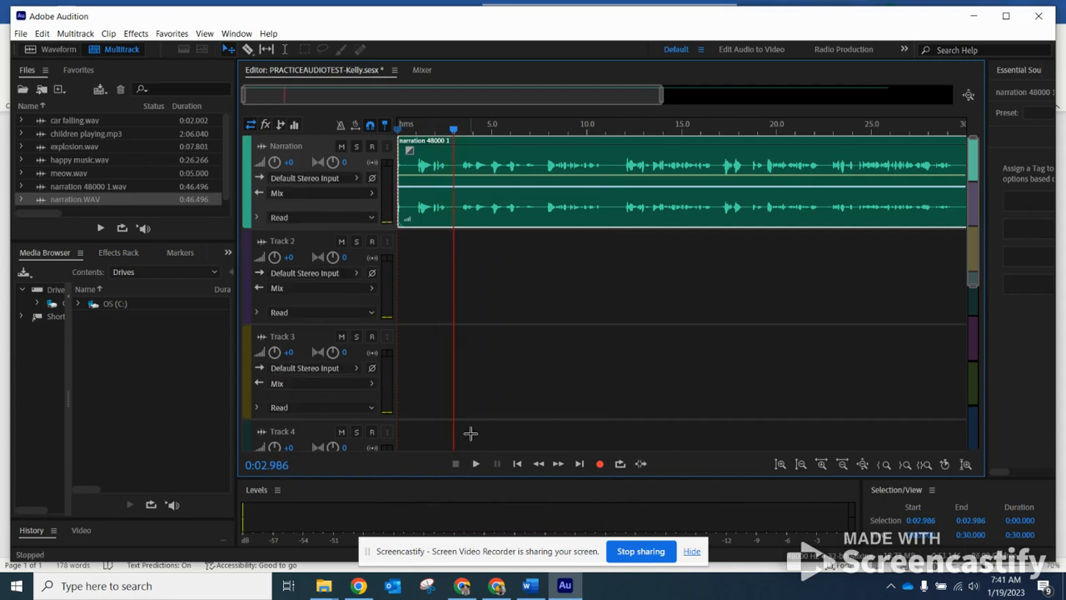